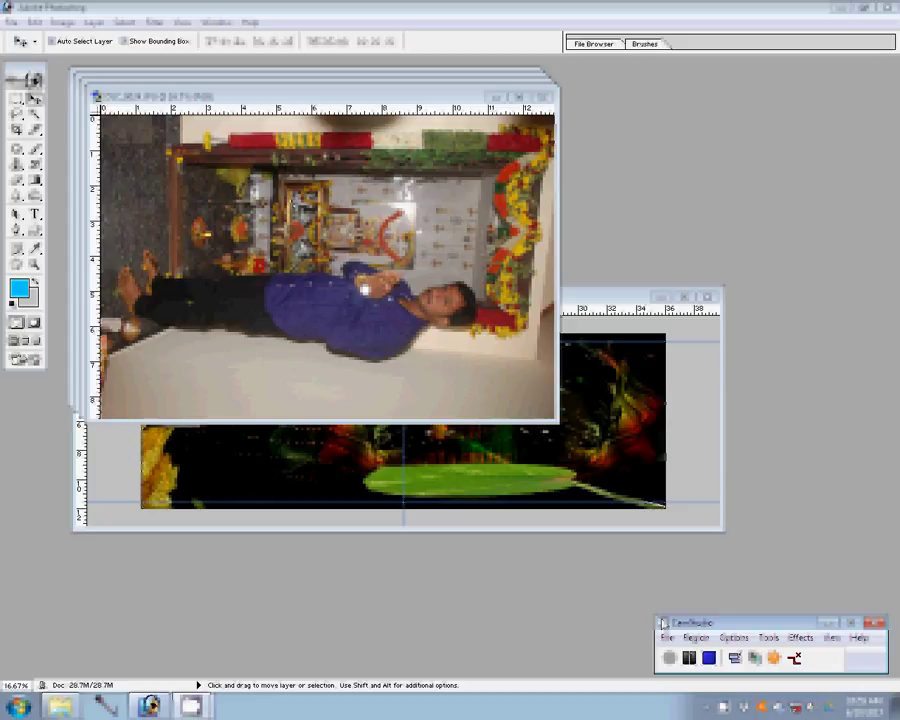
Rotate the sideways family photo 90° CW, set its height to 5.775 in, and close it.
key("alt+F9")
left_click(62, 22)
mouse_move(97, 163)
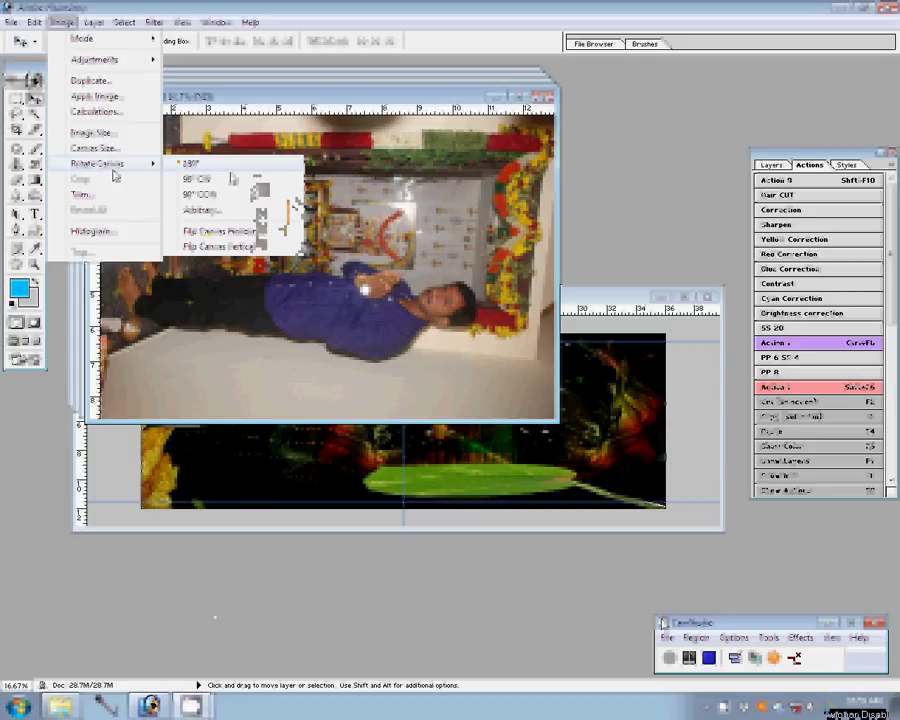
left_click(215, 194)
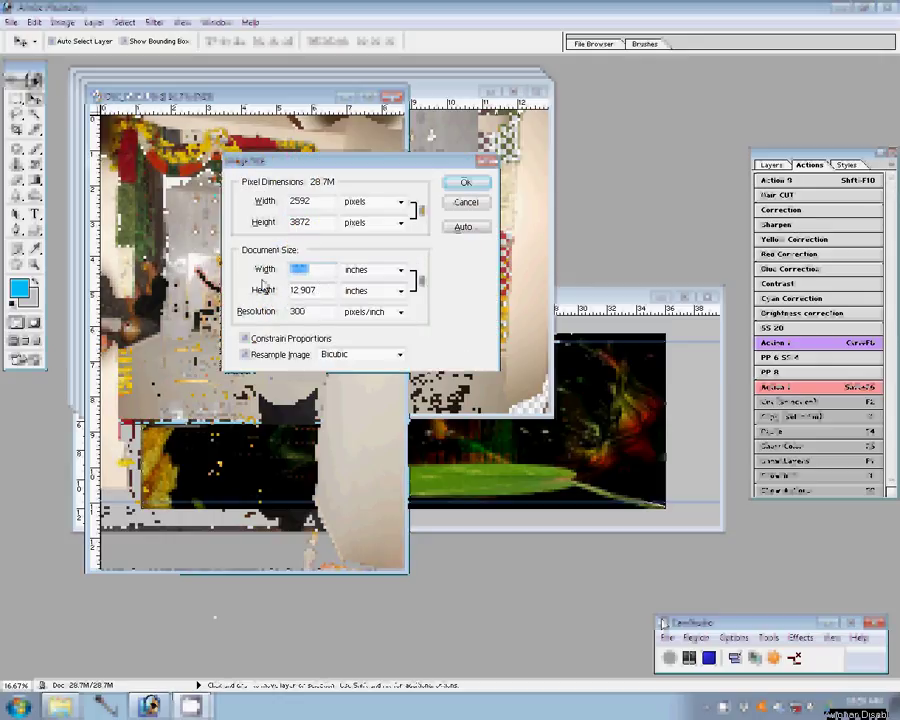
type("5.775")
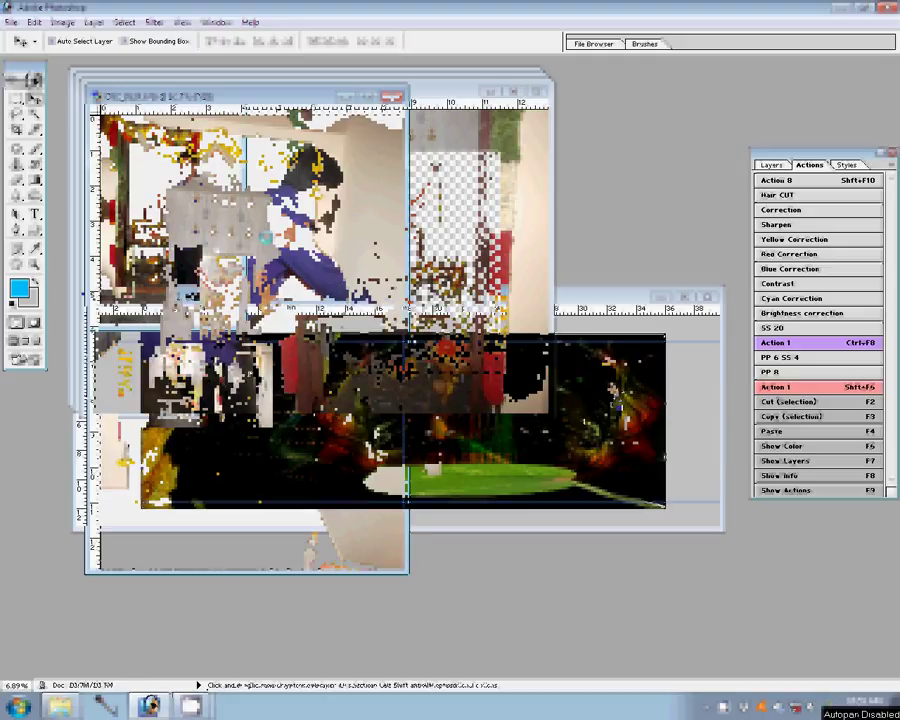
left_click(229, 100)
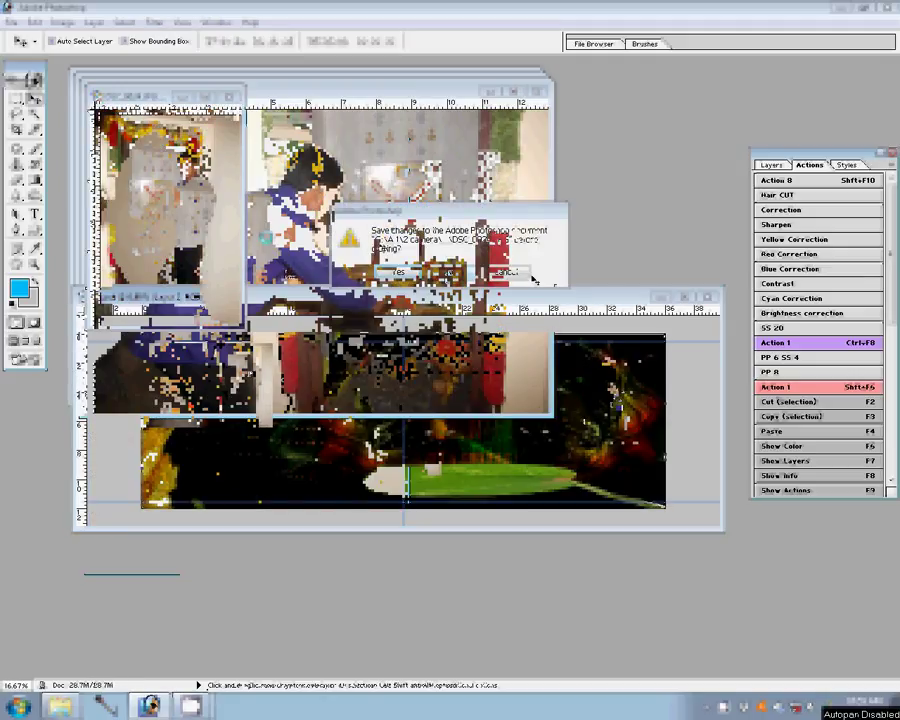
key("ctrl+alt+i")
Resize the first photo to 6 inches wide and close it without saving.
double_click(313, 275)
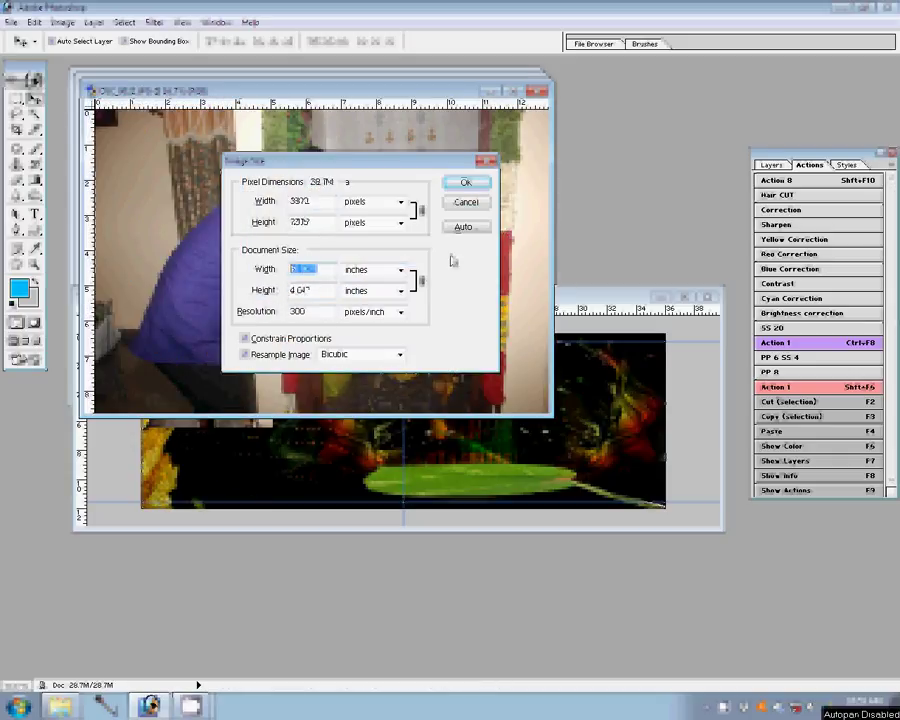
type("6")
left_click(478, 183)
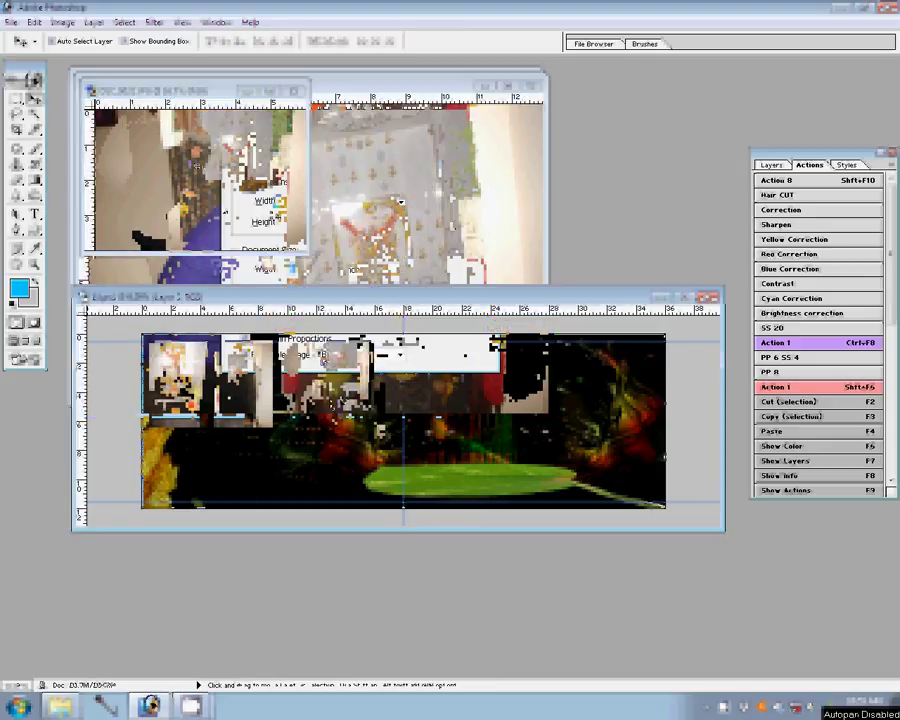
left_click(540, 91)
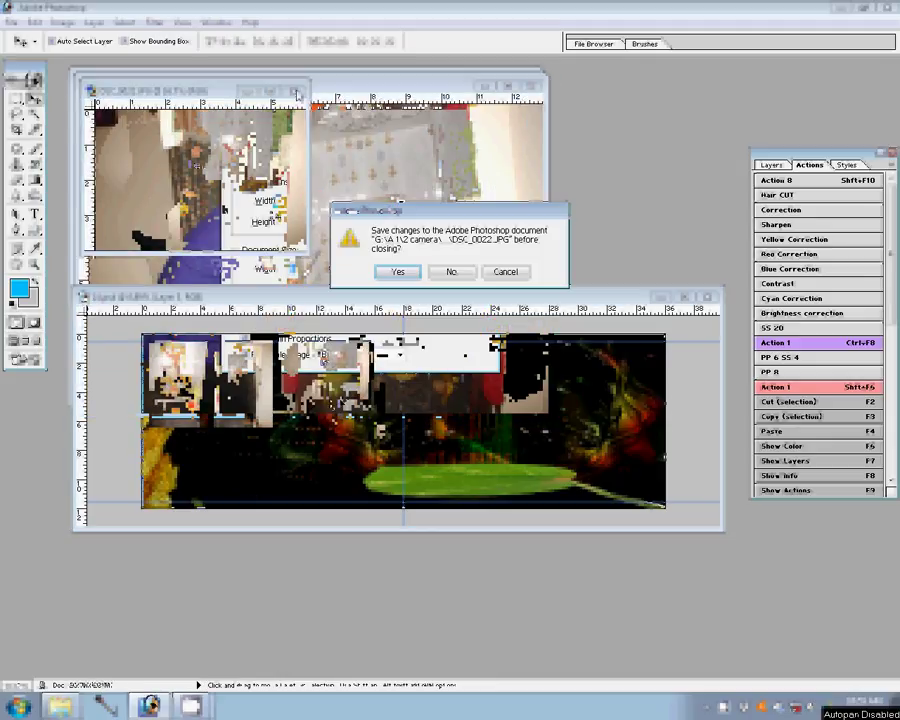
left_click(452, 273)
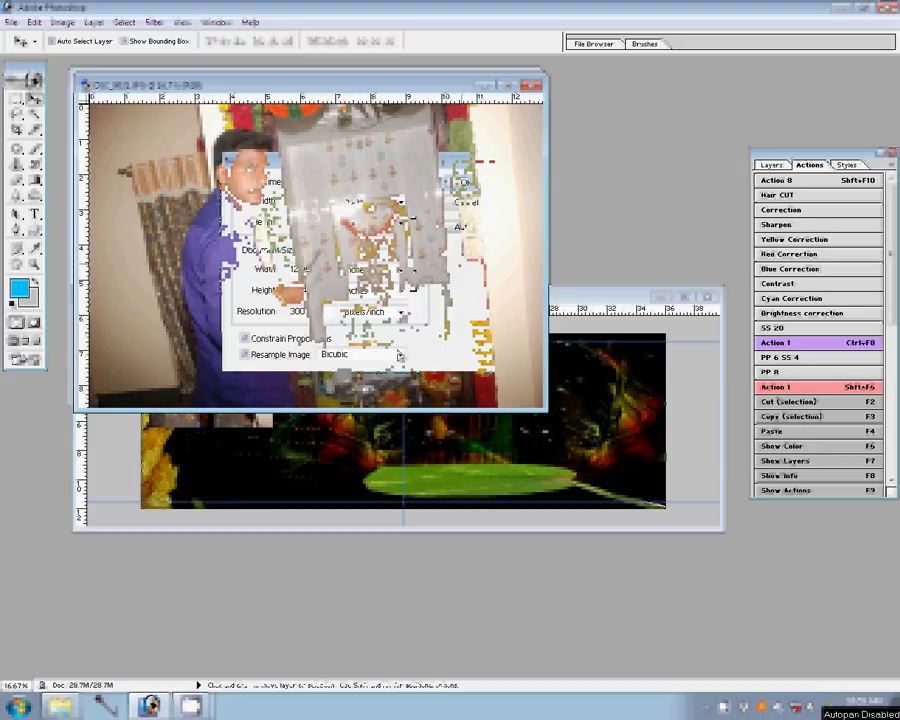
Resize the second photo to 6 inches wide and close its window.
type("6")
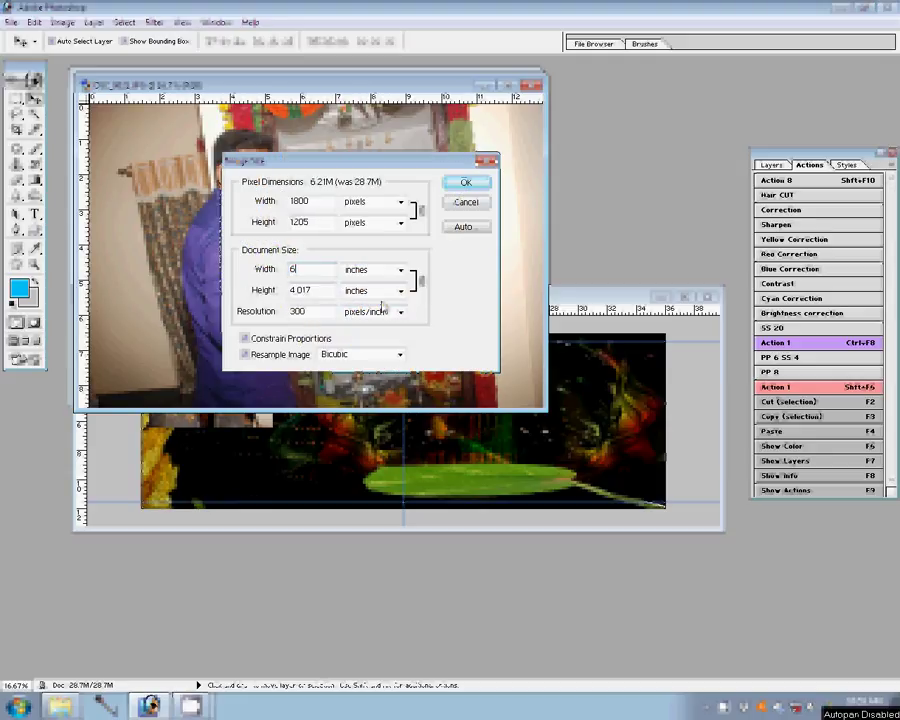
left_click(465, 183)
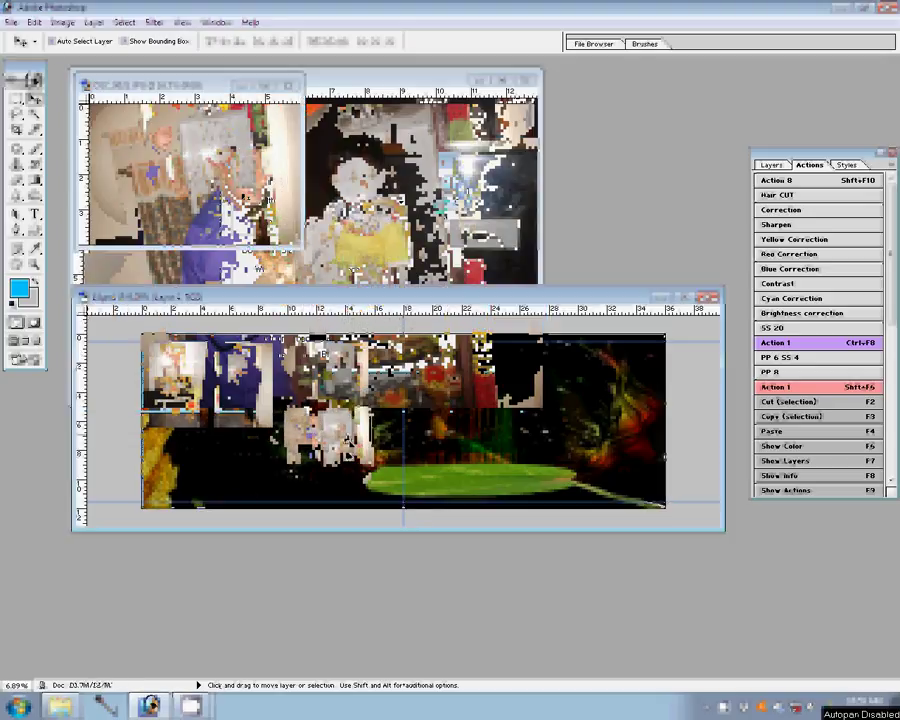
left_click(291, 85)
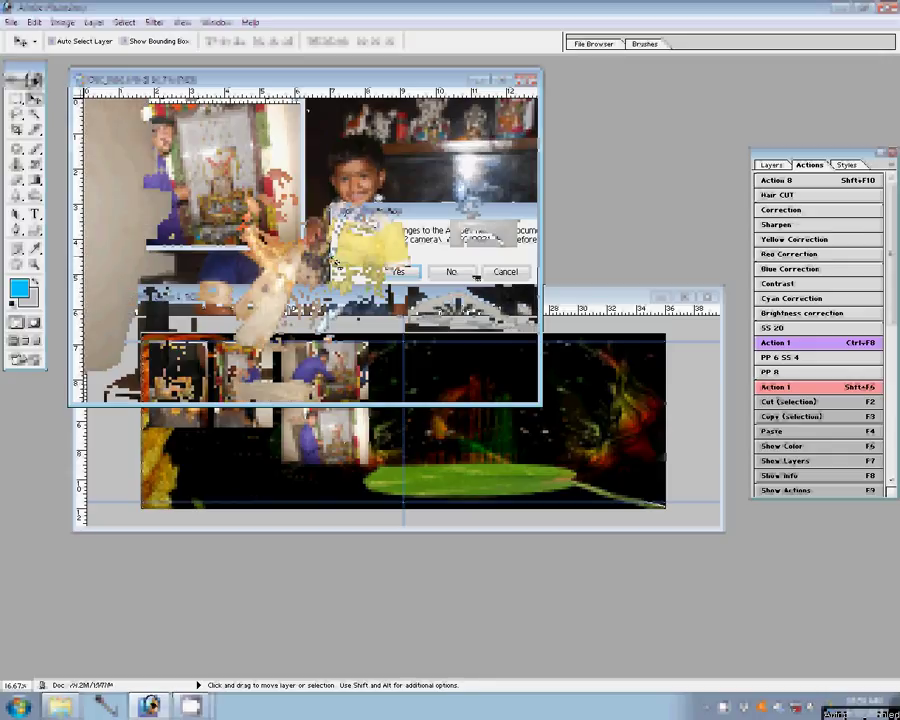
Resize the last photo to 1800 px wide and close it without saving.
key("ctrl+alt+i")
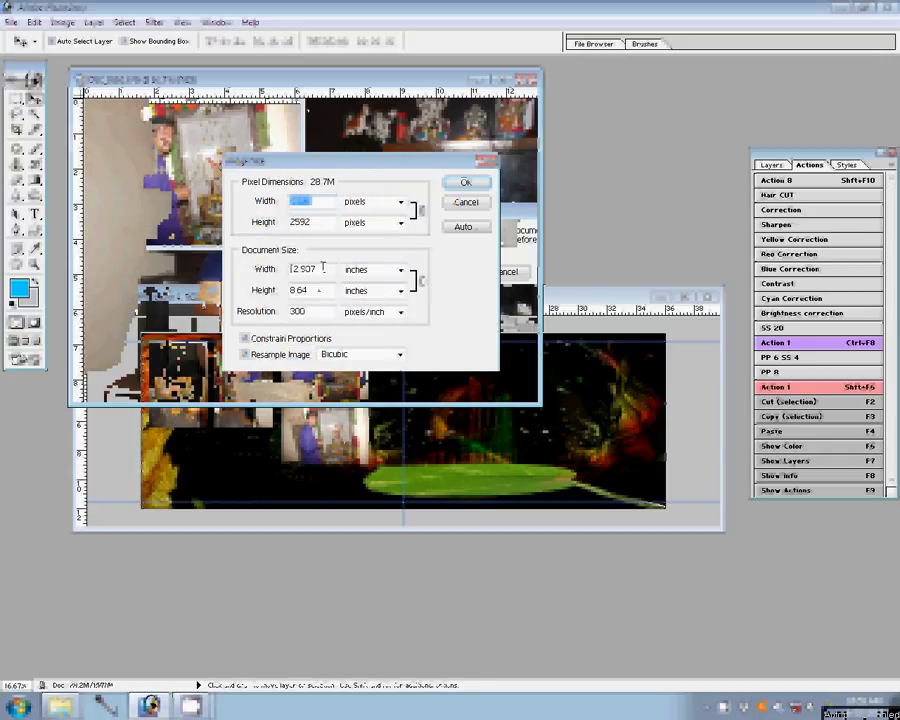
type("1800")
left_click(465, 183)
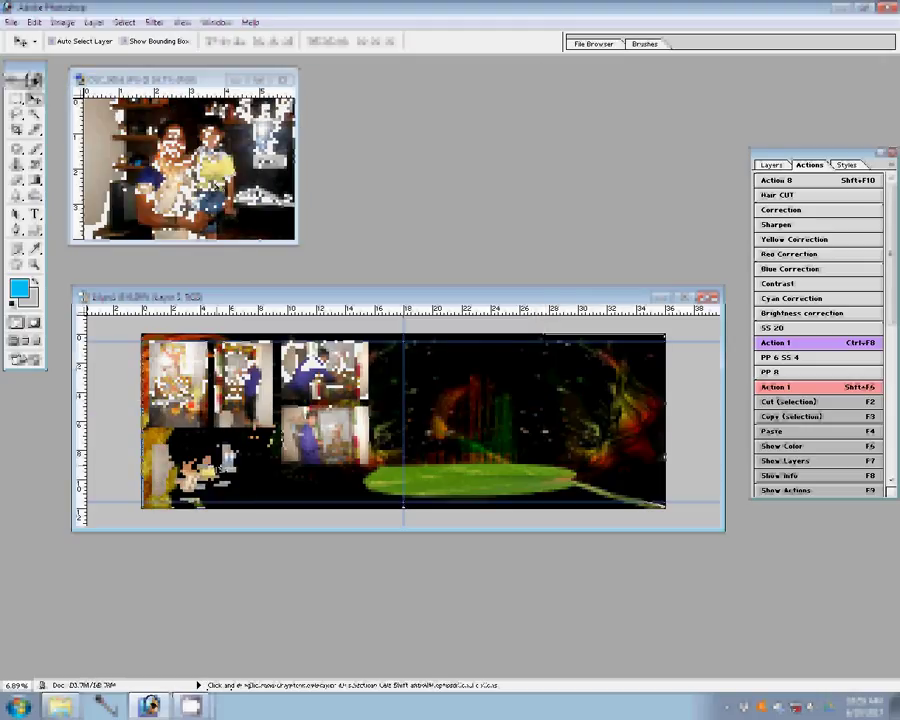
left_click(284, 79)
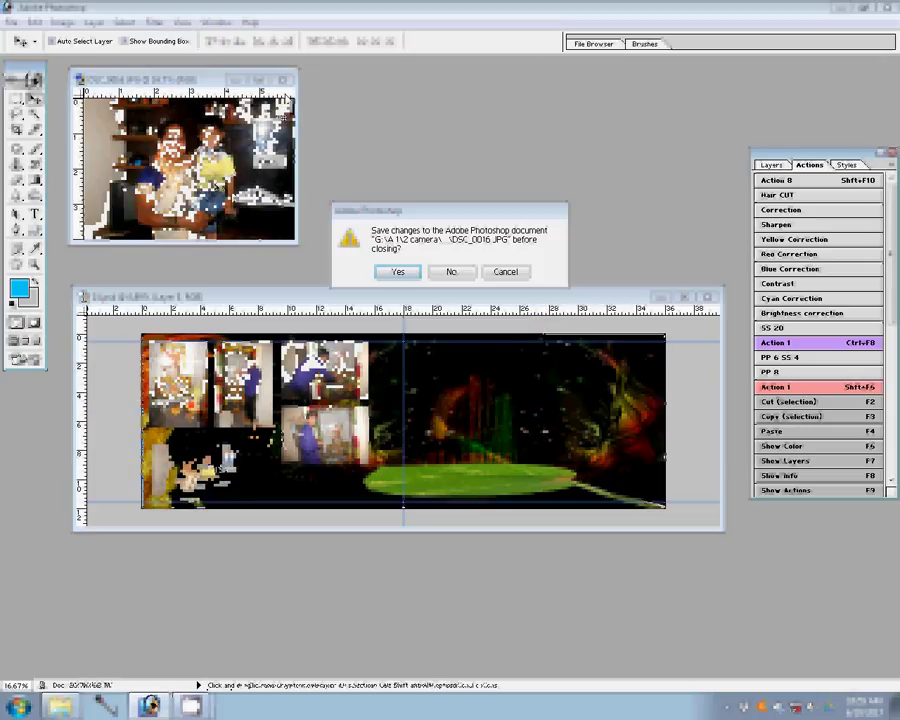
left_click(453, 273)
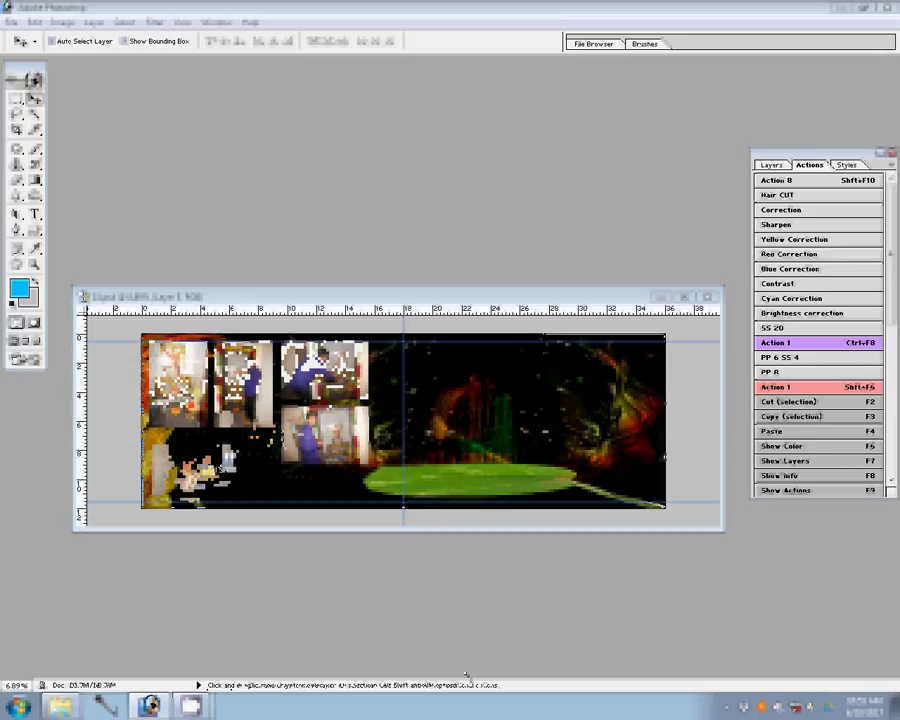
Move the used DSC photos into the Delete folder and return to Photoshop.
key("alt+Tab")
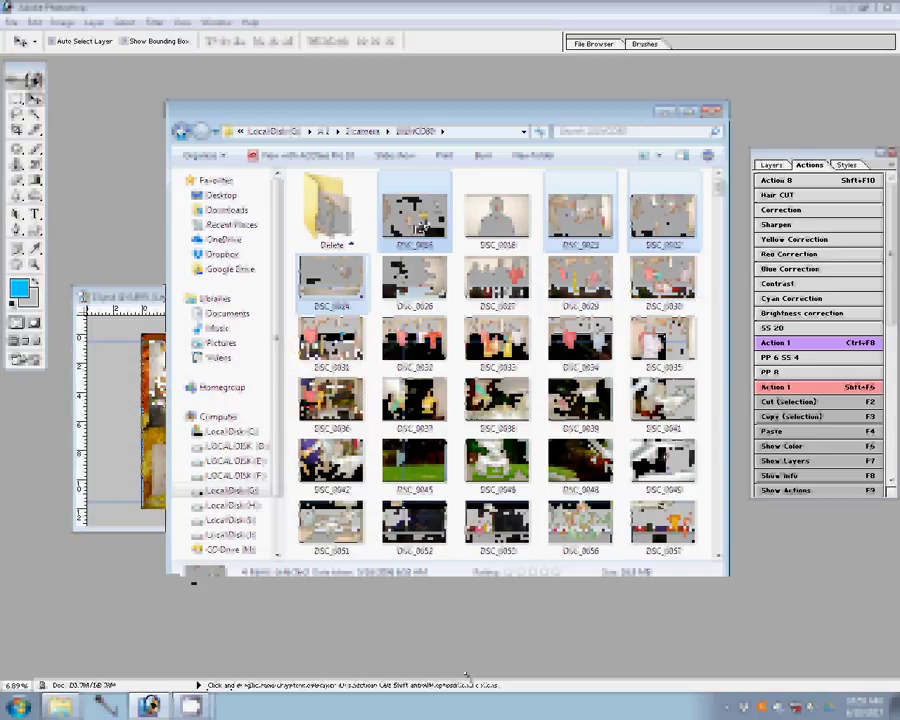
left_click_drag(325, 232, 326, 230)
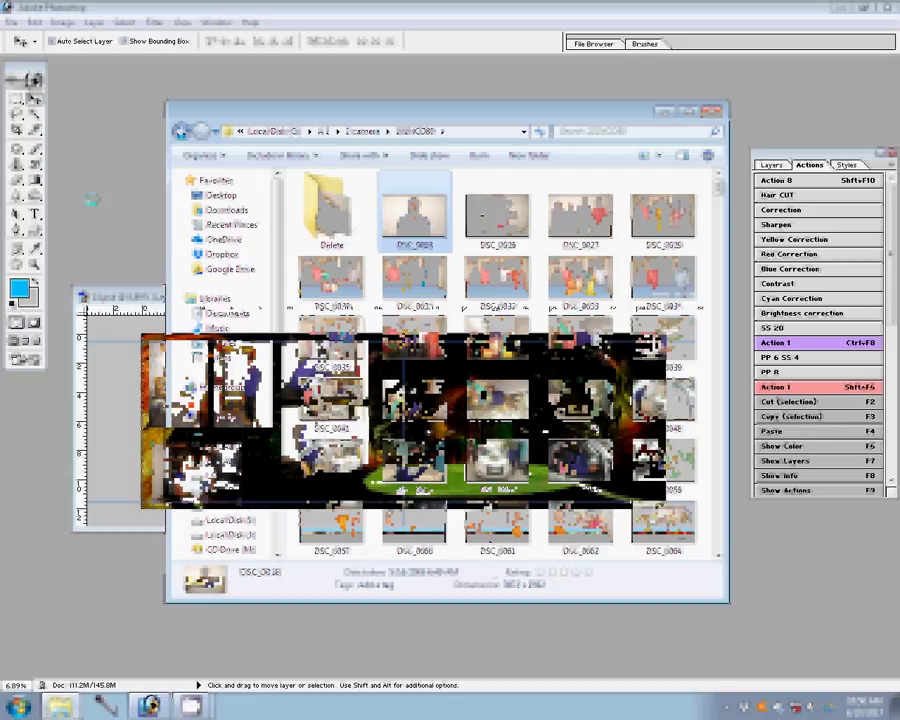
left_click(90, 199)
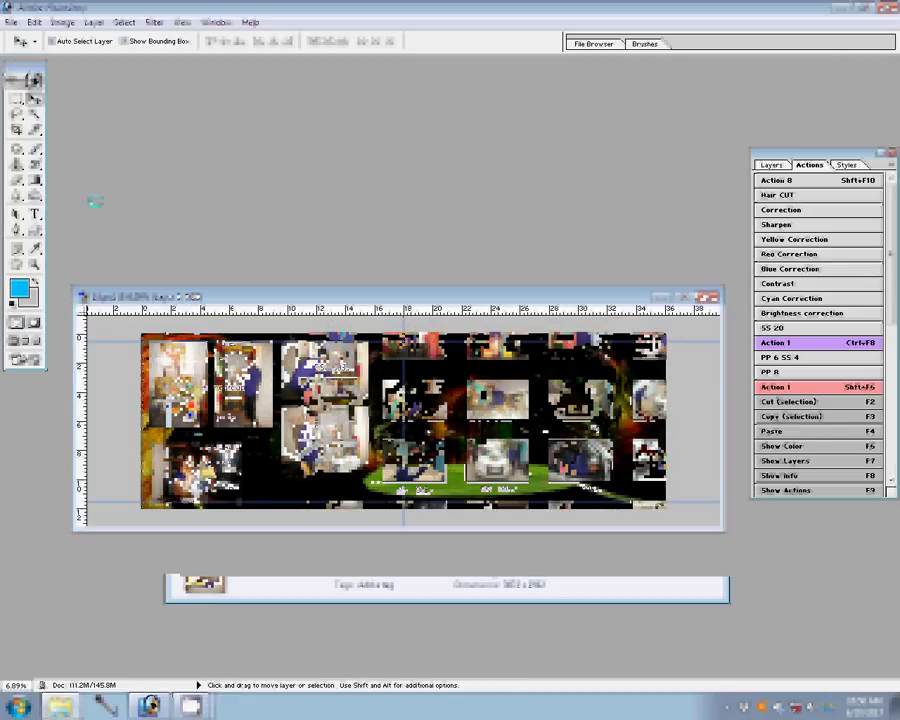
Copy a 1 px-feathered rectangle around the man to Layer 1, hide the Background, zoom in.
left_click(16, 99)
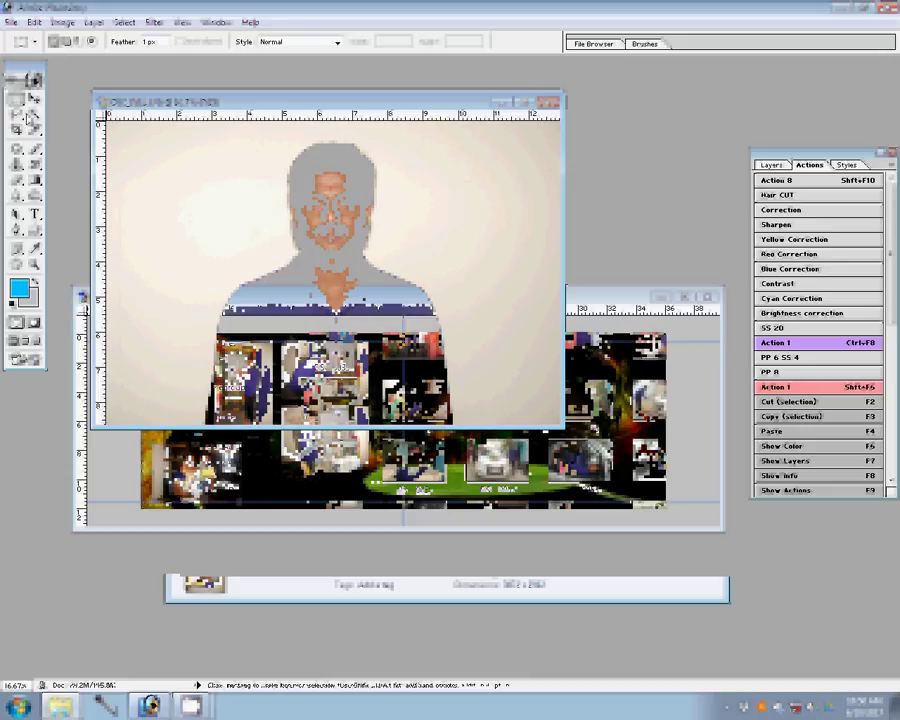
mouse_move(231, 124)
left_mouse_down()
mouse_move(386, 420)
mouse_move(430, 299)
mouse_move(462, 425)
left_mouse_up()
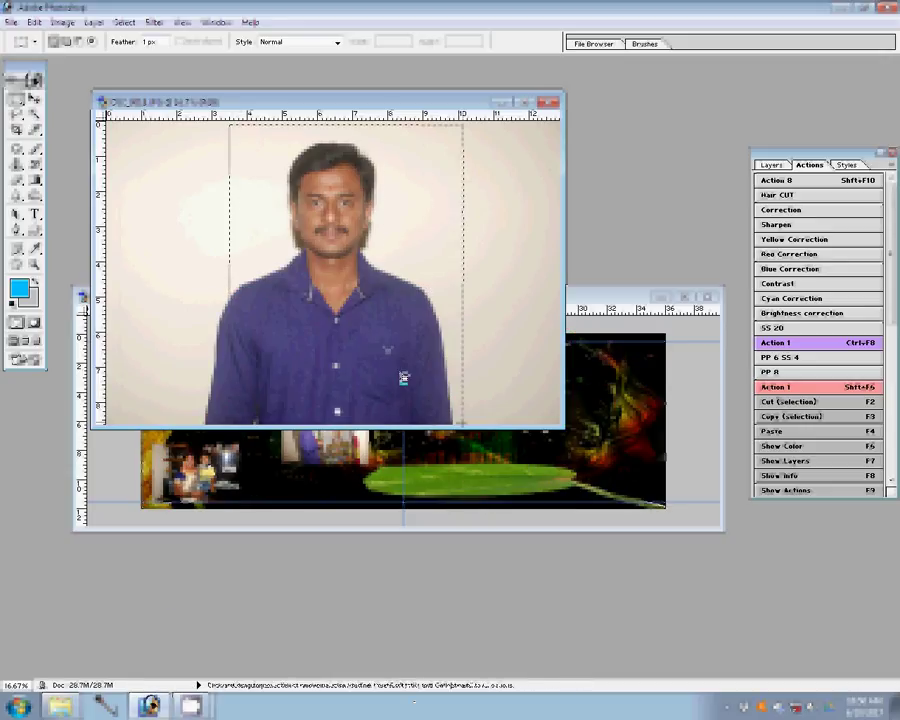
left_click_drag(445, 380, 430, 380)
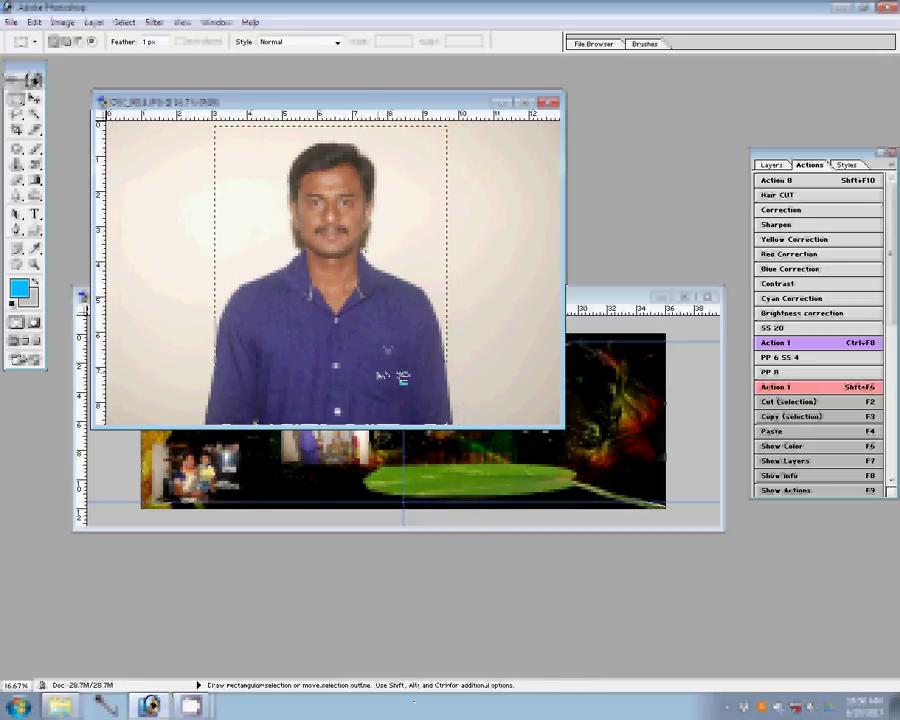
key("Return")
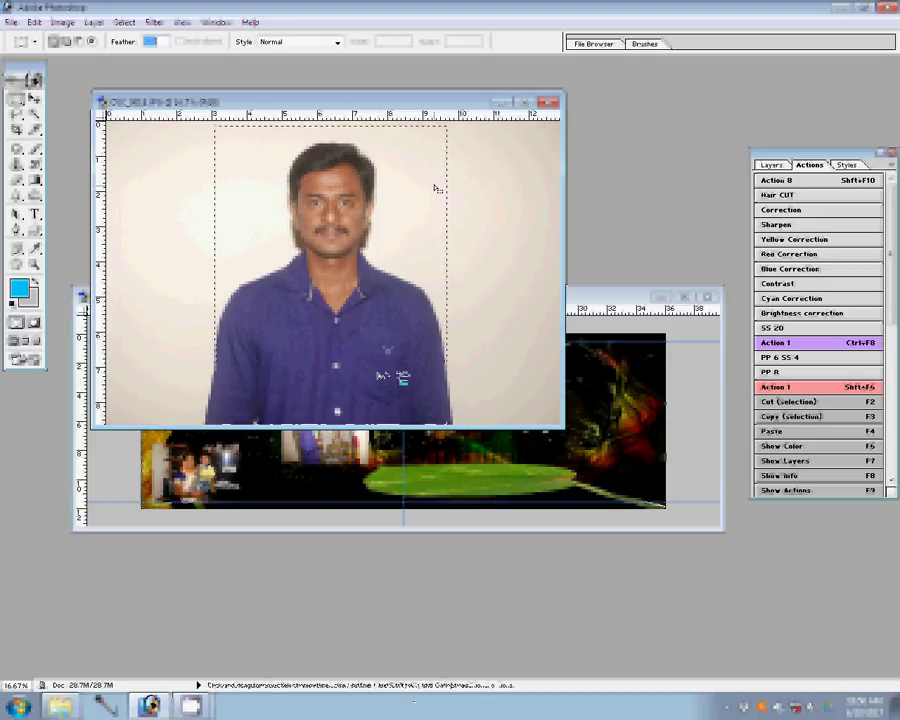
key("Return")
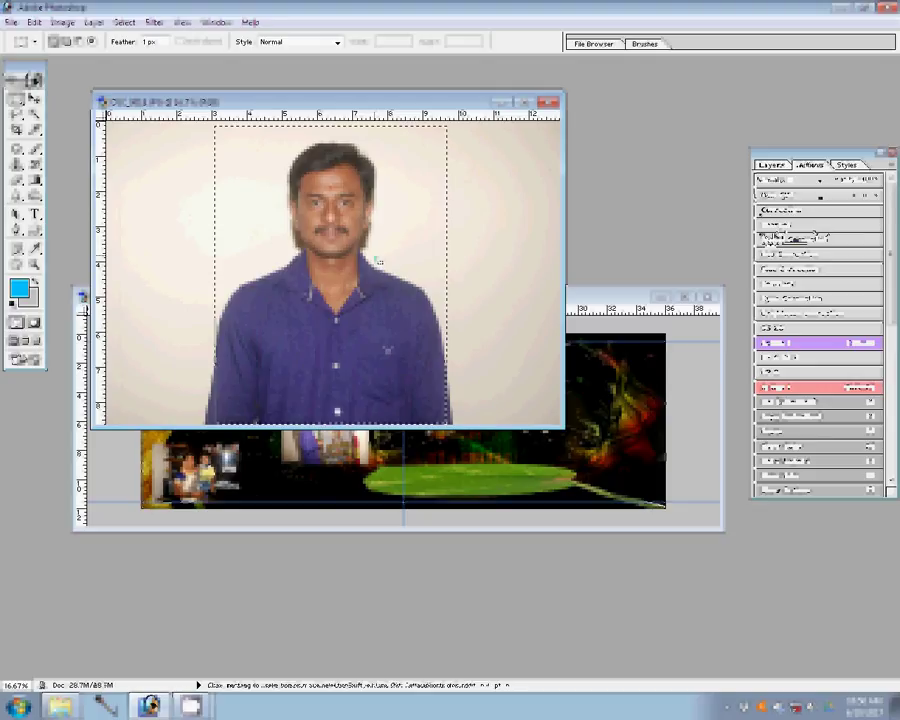
key("ctrl+j")
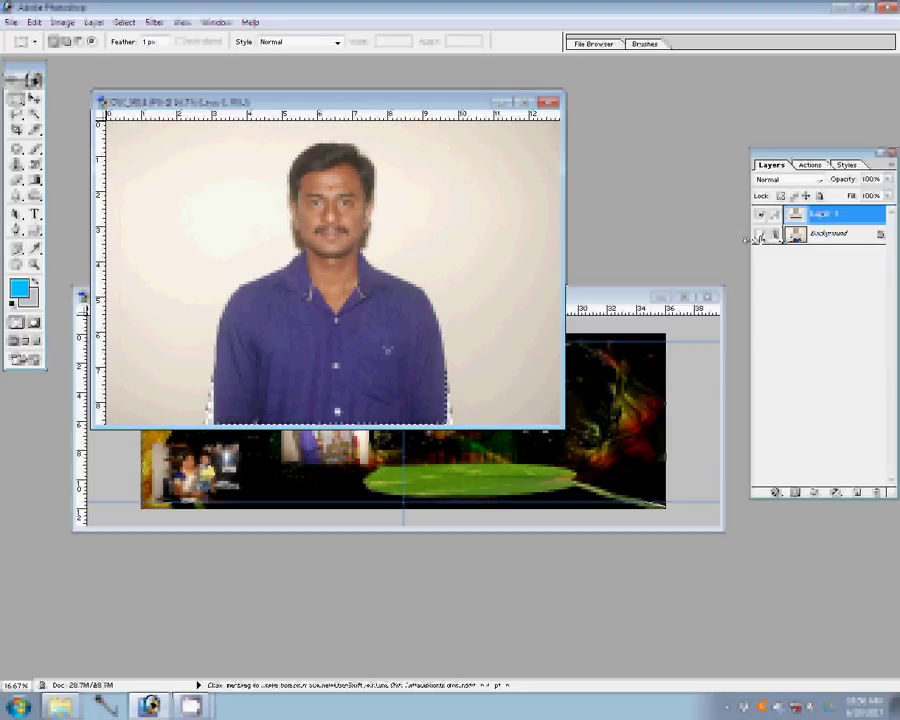
left_click(759, 234)
left_click_drag(240, 185, 493, 348)
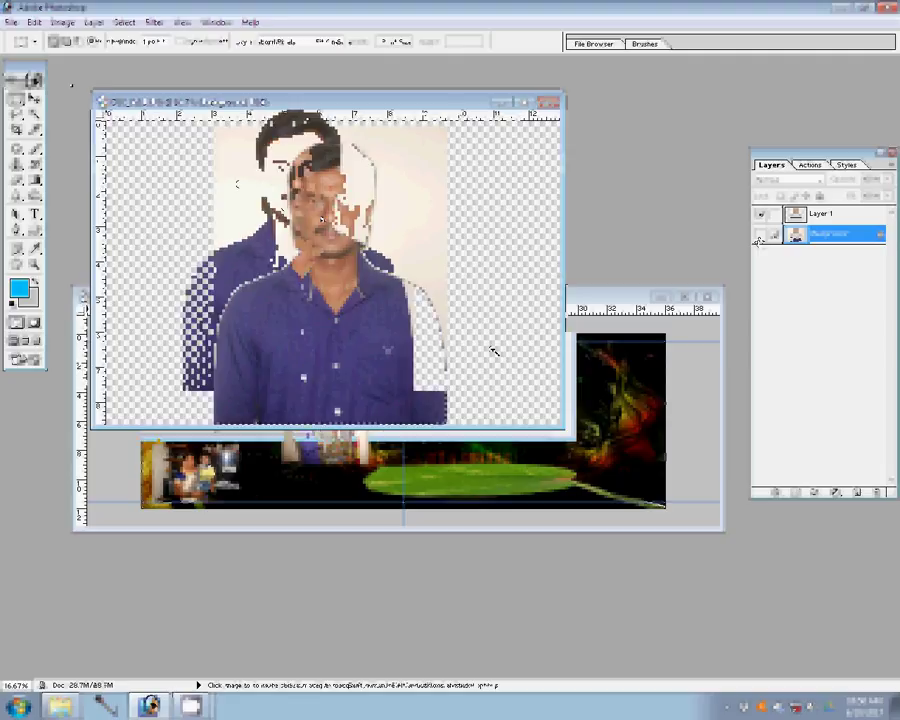
Resize the portrait to 6 inches wide and bring it into the collage beside the group photo.
key("v")
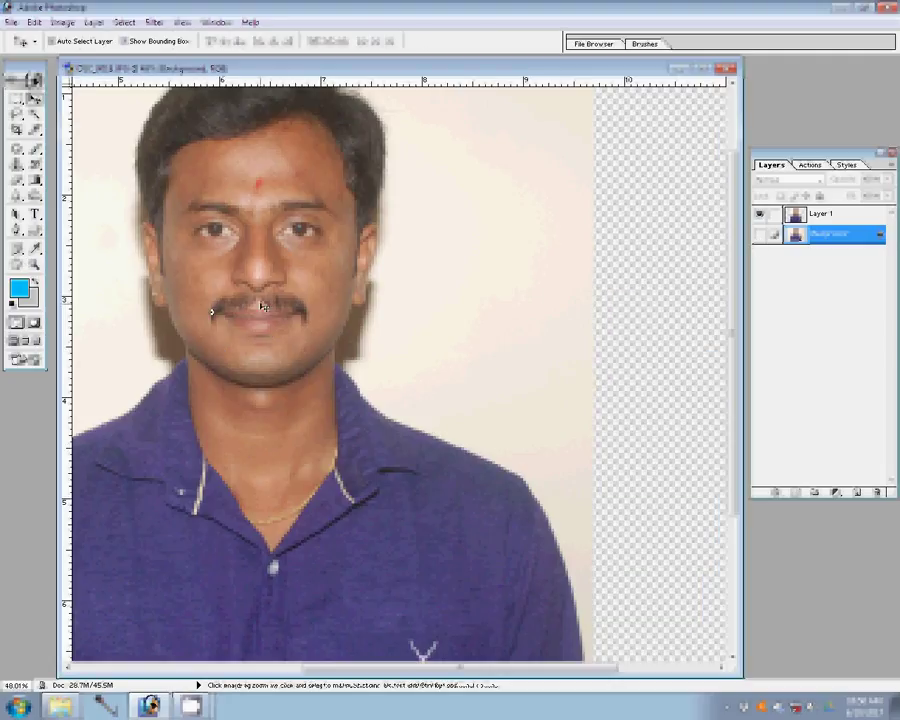
key("ctrl+alt+i")
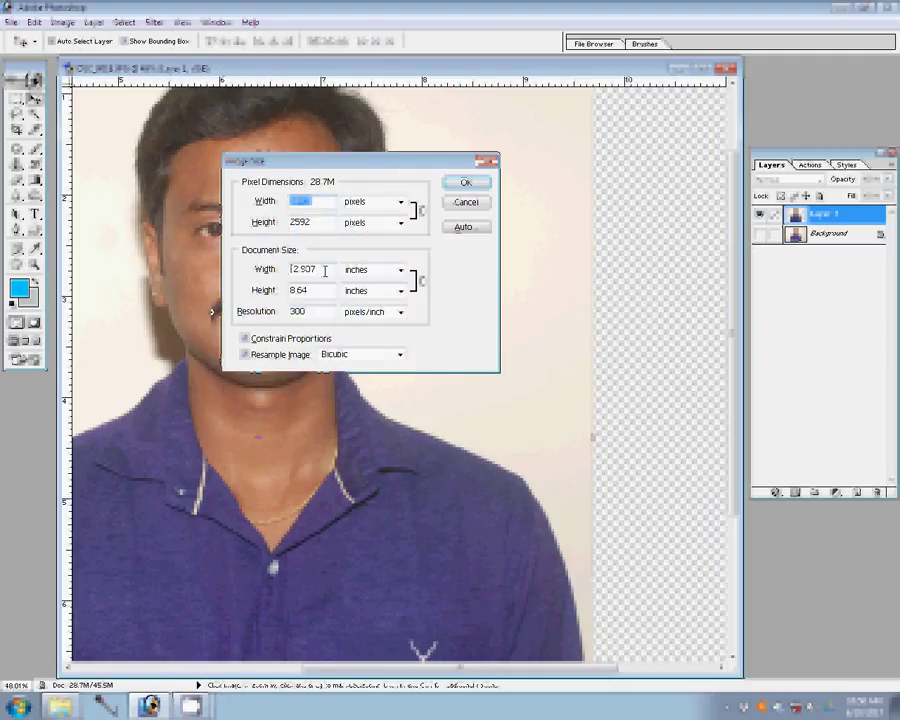
double_click(310, 269)
type("6")
key("Return")
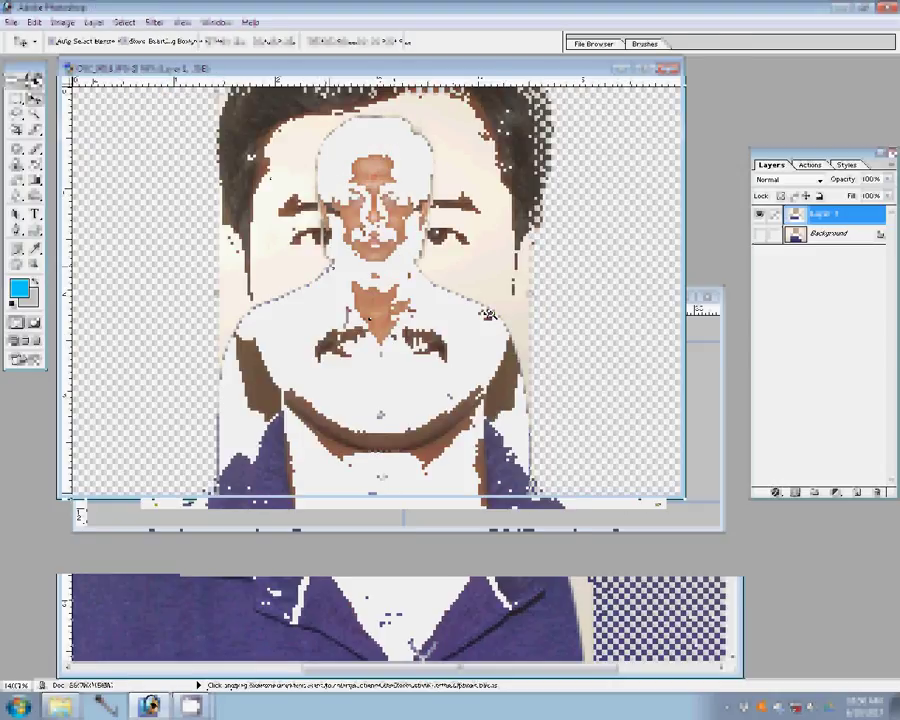
left_click(809, 164)
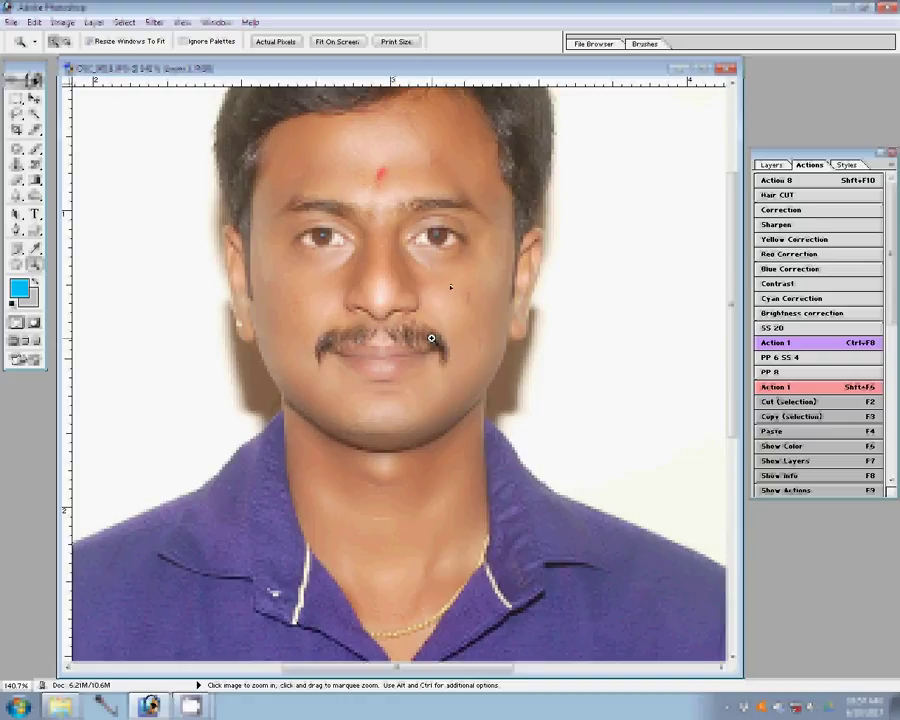
key("v")
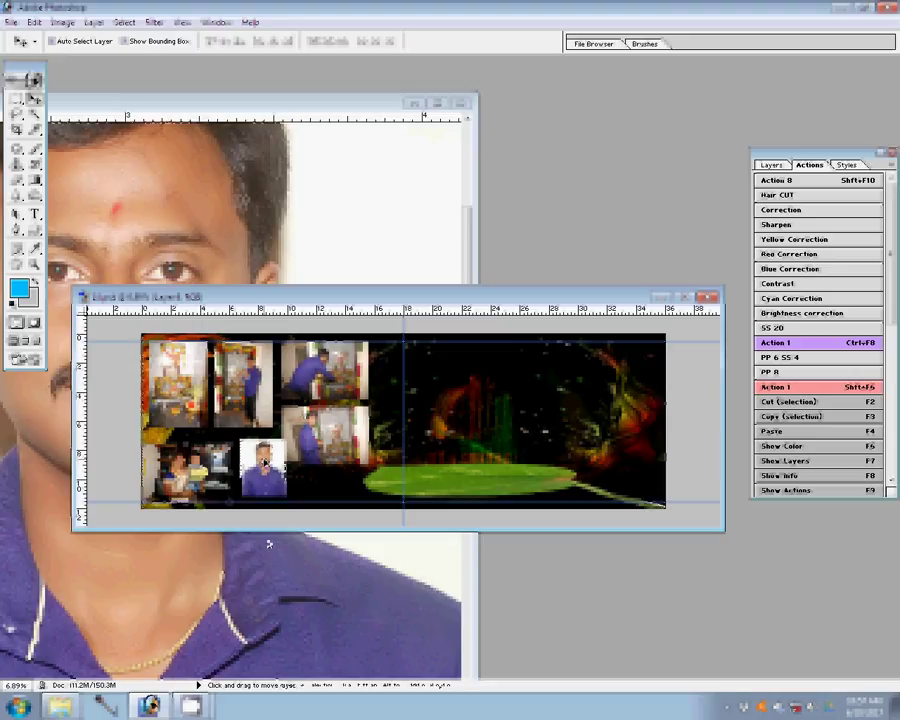
Nudge the portrait slightly left, close the face photo unsaved, and open DSC_0026.
left_click_drag(263, 462, 259, 461)
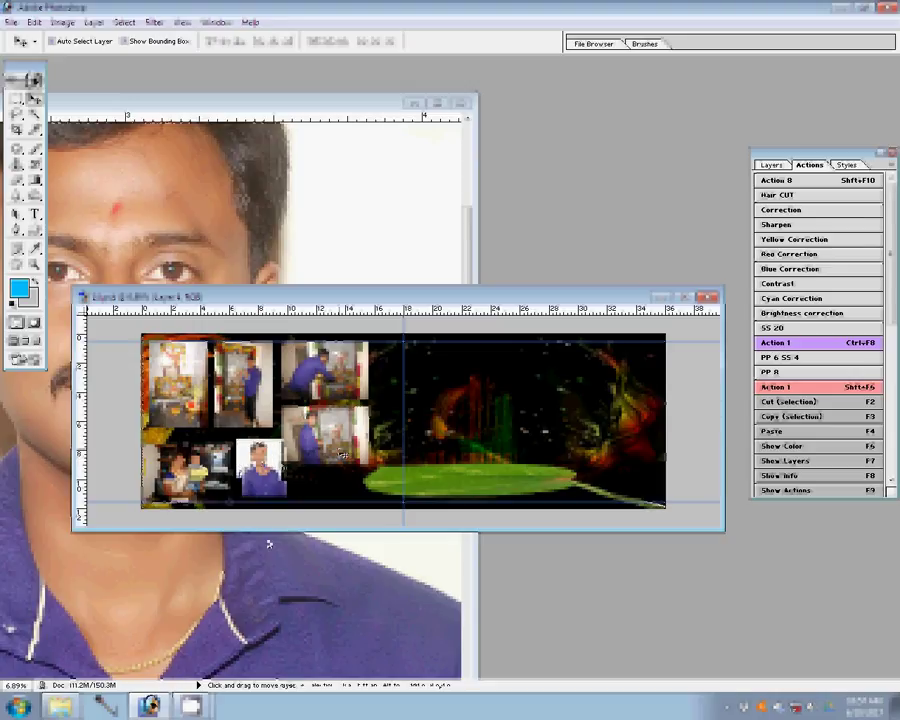
left_click(341, 453)
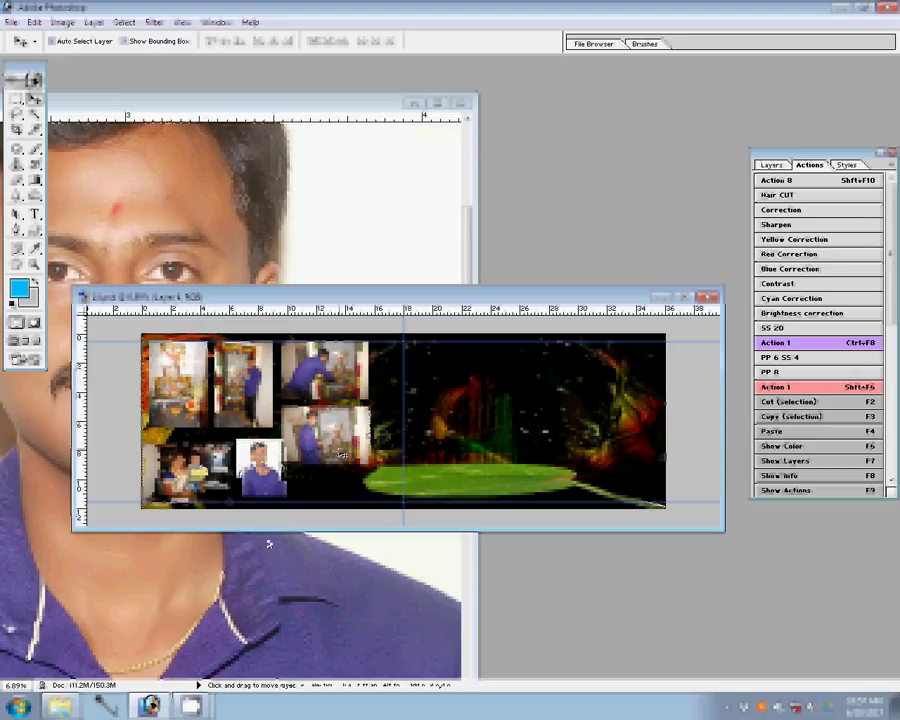
left_click(311, 191)
left_click(461, 107)
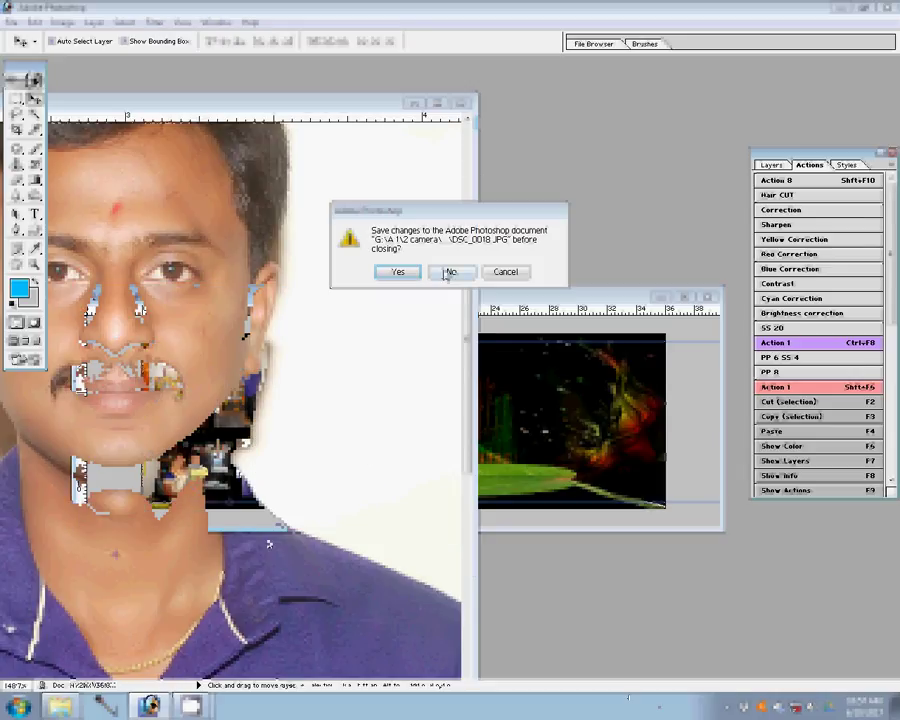
left_click(450, 270)
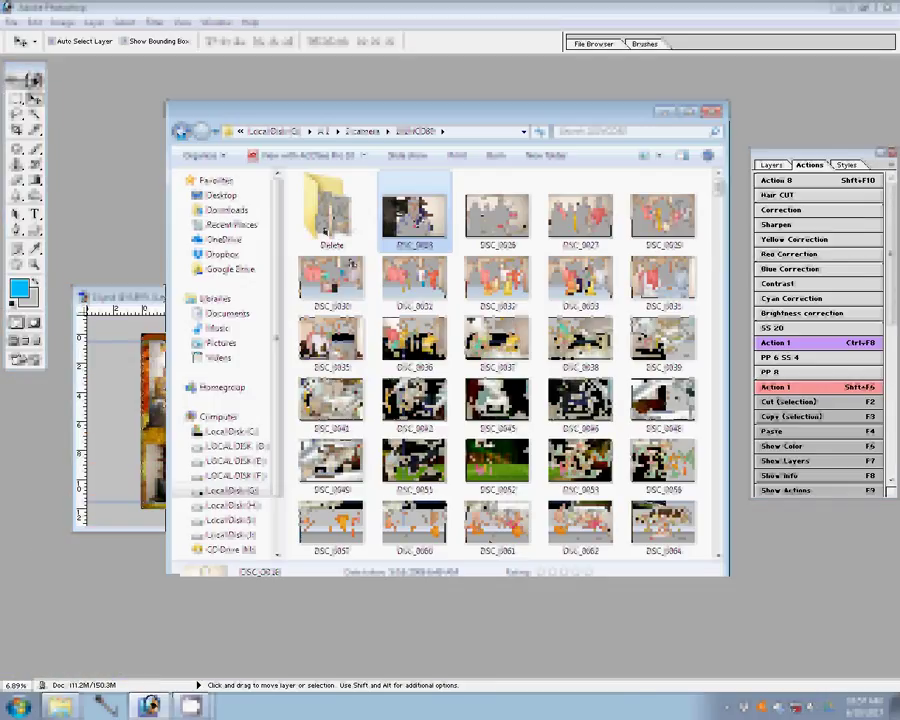
key("Return")
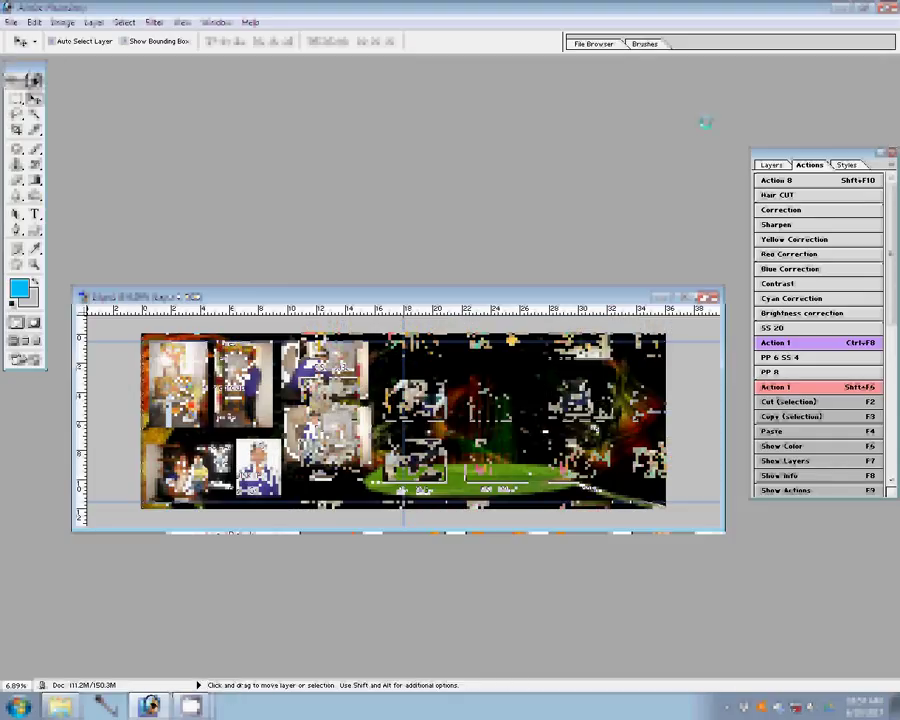
Rotate the group photo 90° CW and resize it to 4 inches wide.
left_click(62, 22)
mouse_move(97, 163)
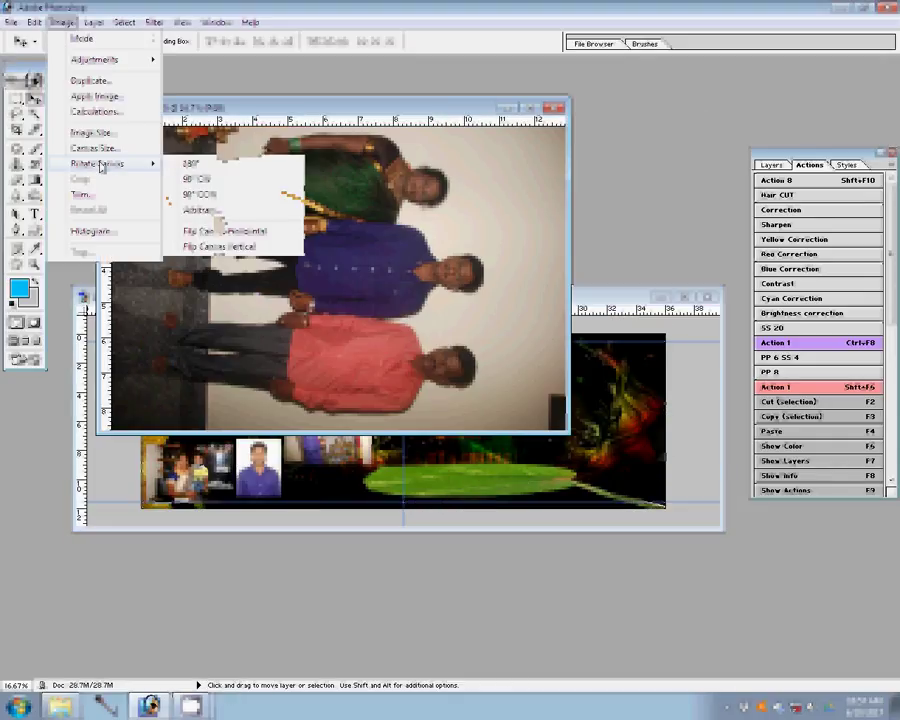
left_click(190, 178)
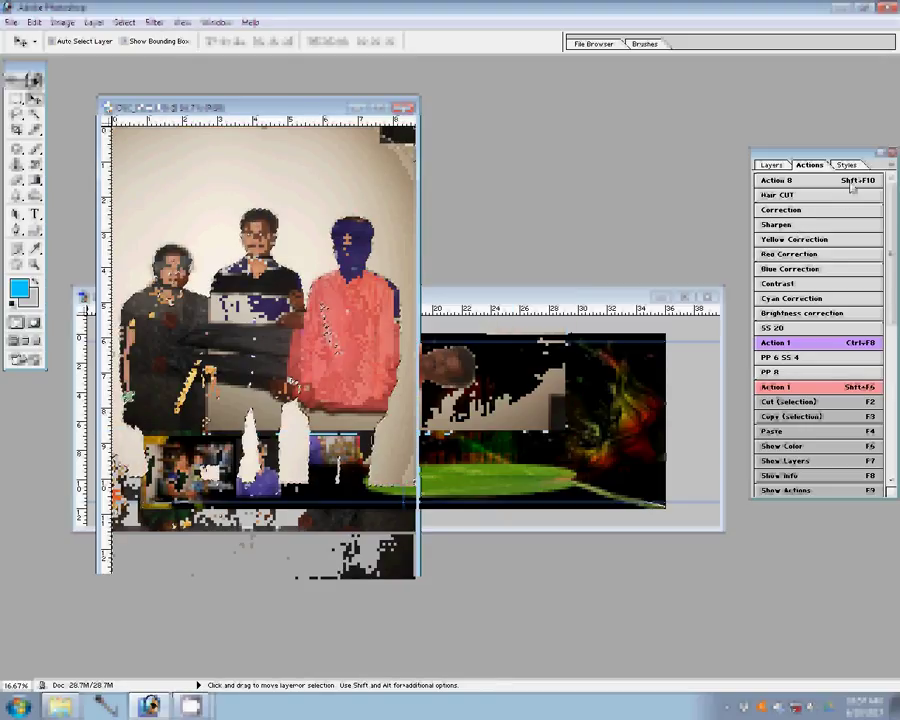
left_click(851, 185)
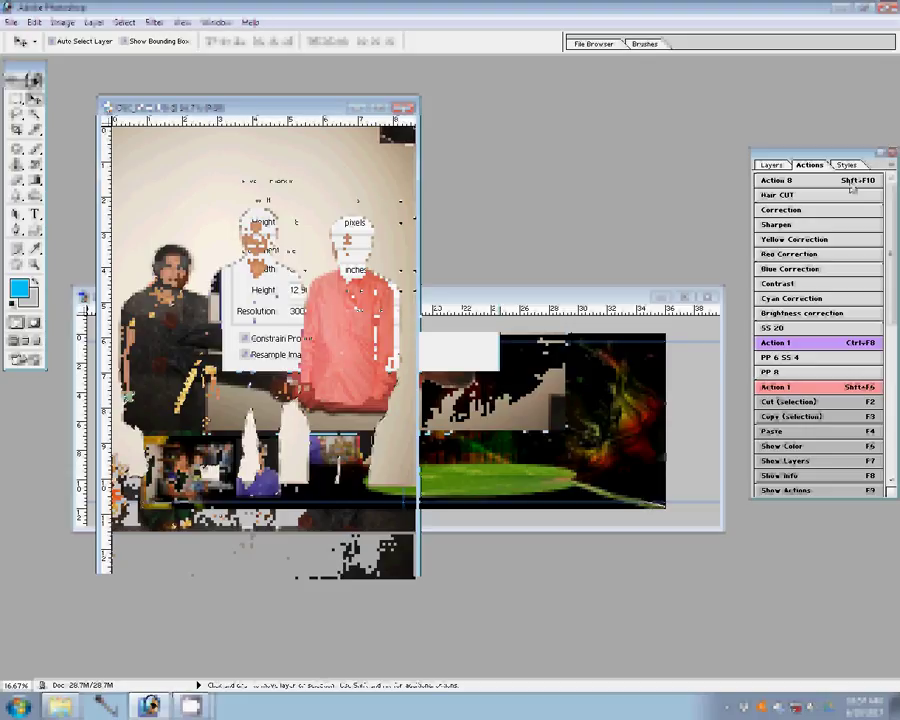
type("4")
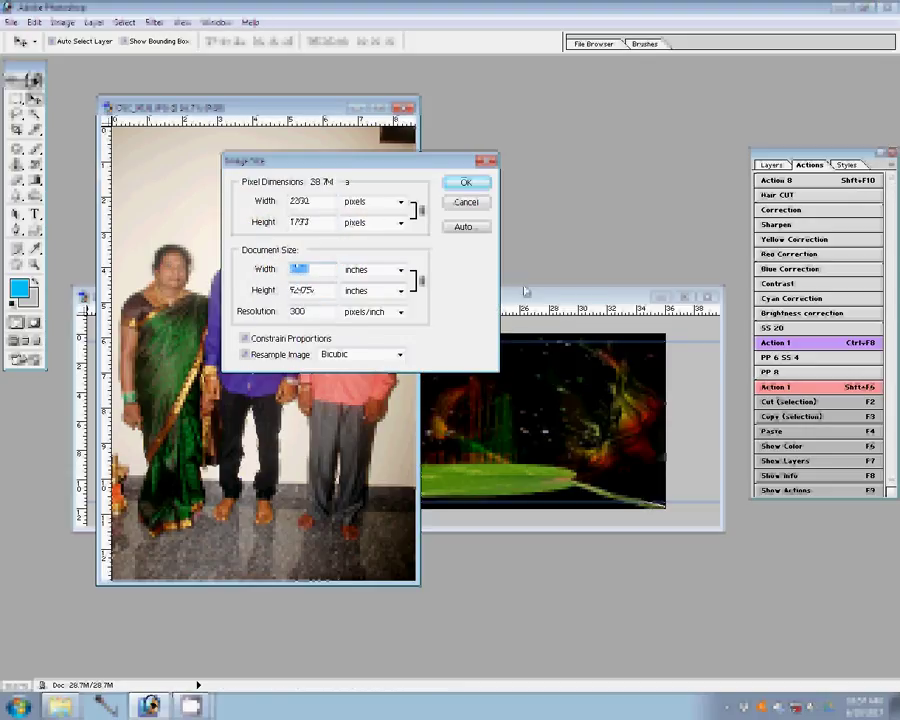
left_click(459, 183)
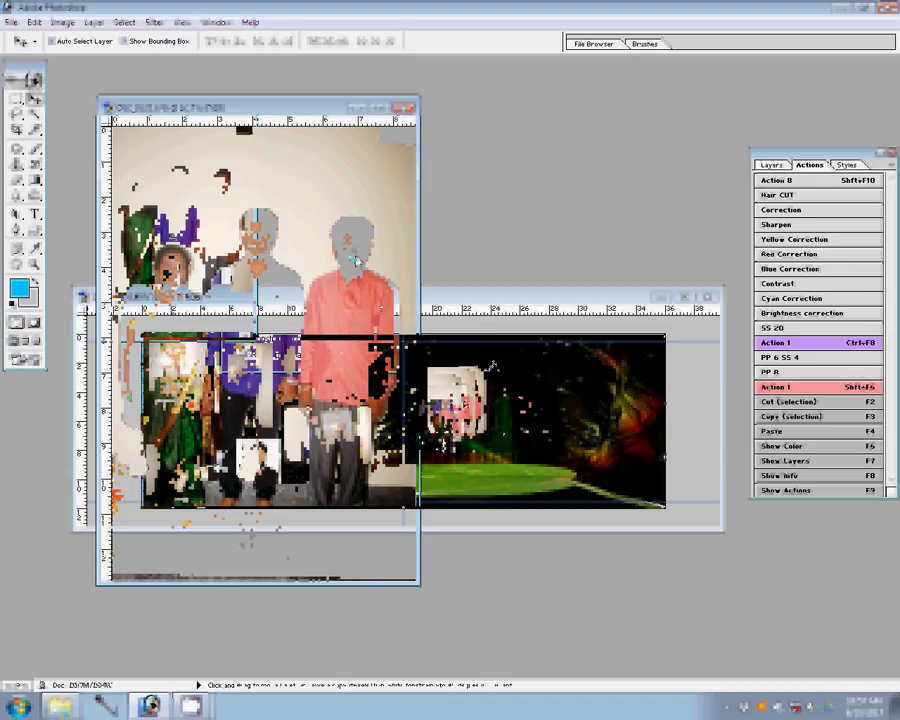
Enlarge the group photo and shift it into the album's right half, then close its source.
key("ctrl+t")
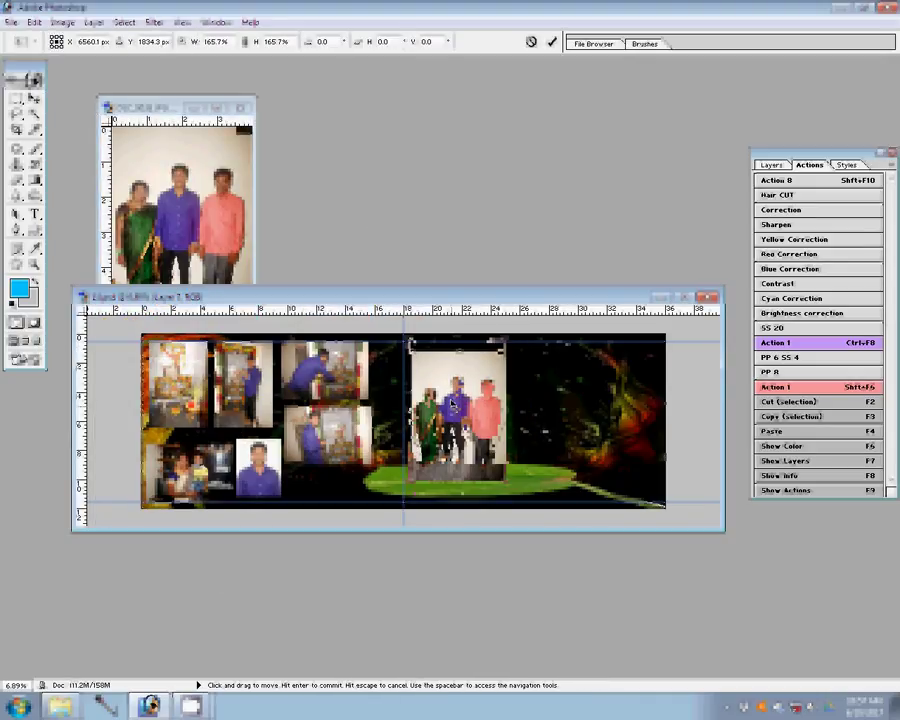
mouse_move(505, 340)
left_mouse_down()
mouse_move(518, 346)
mouse_move(522, 337)
left_mouse_up()
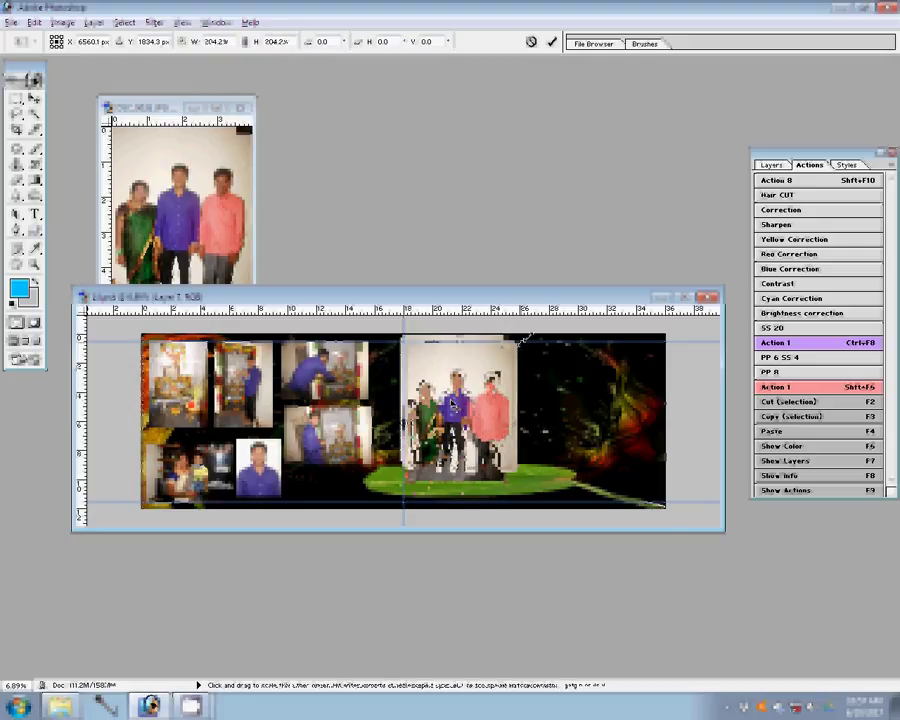
left_click_drag(452, 403, 468, 384)
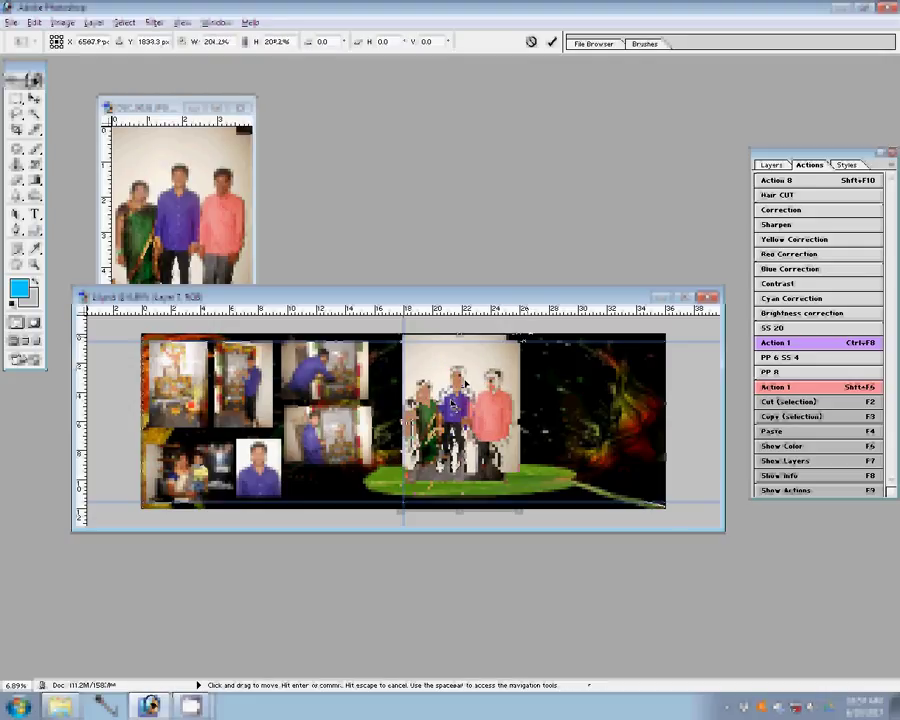
key("Return")
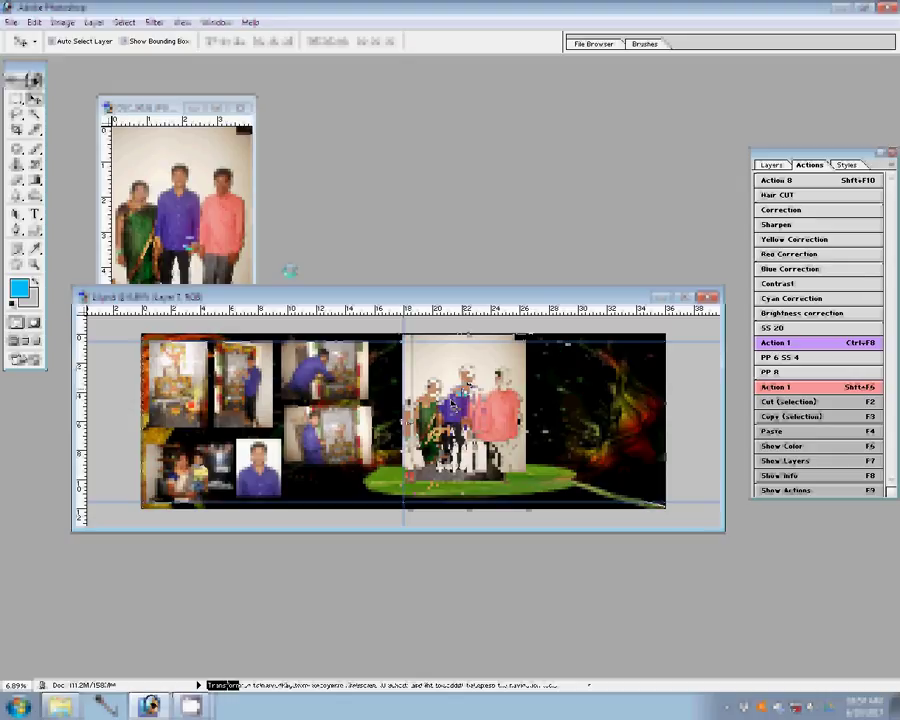
left_click(245, 108)
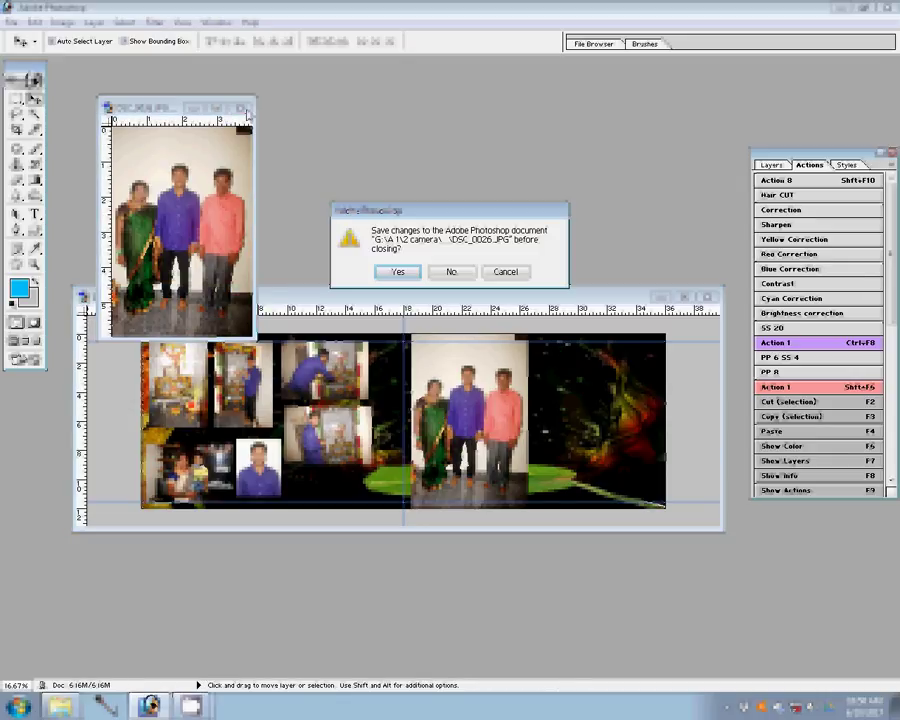
Discard changes to the group photo and resize the lower-middle collage photo.
left_click(453, 273)
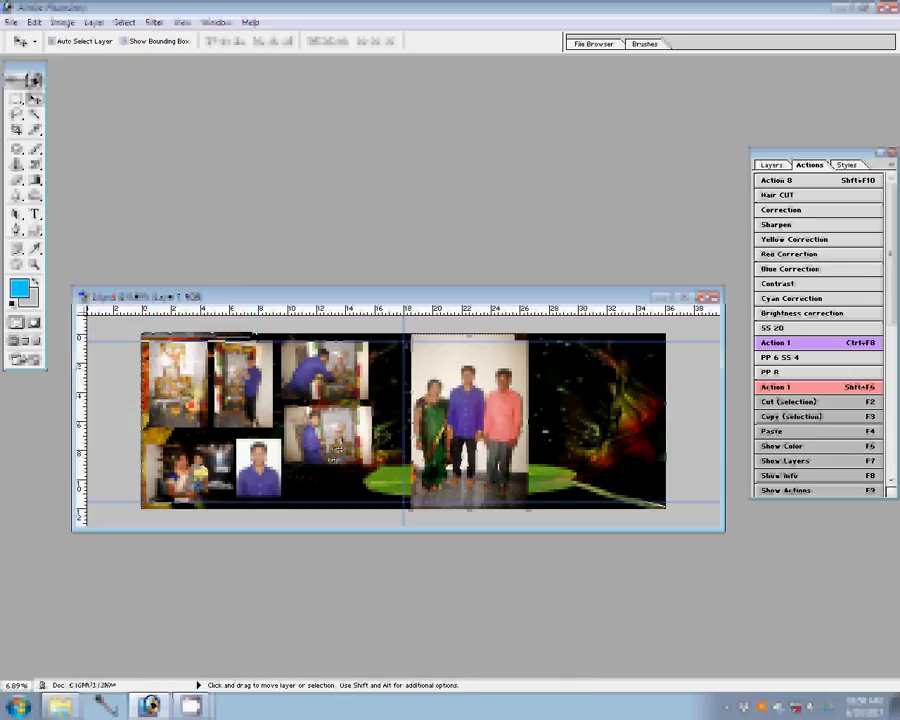
key("ctrl+v")
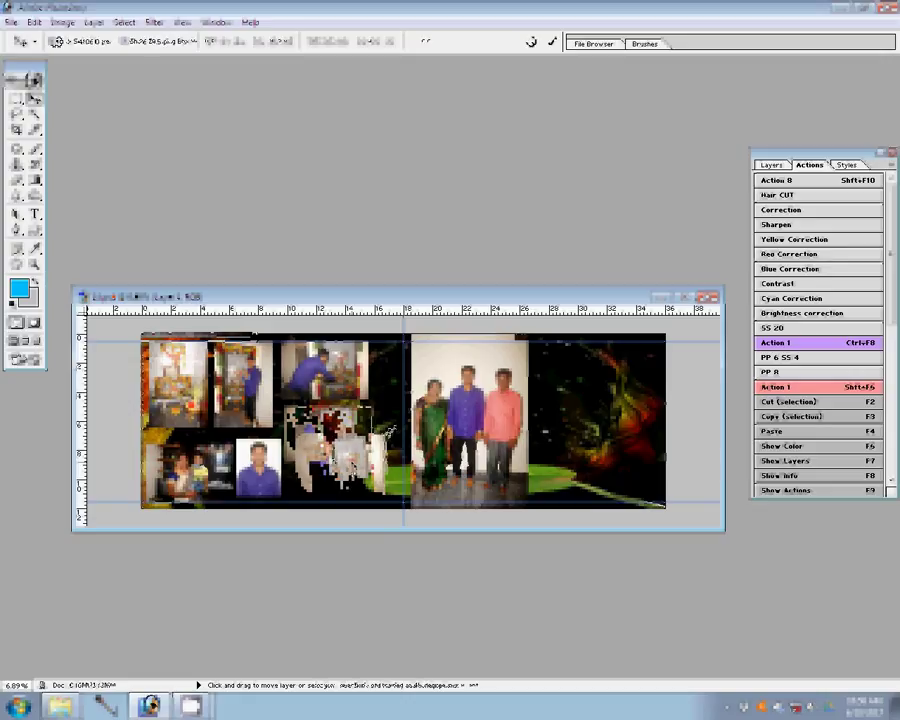
key("ctrl+t")
key("Return")
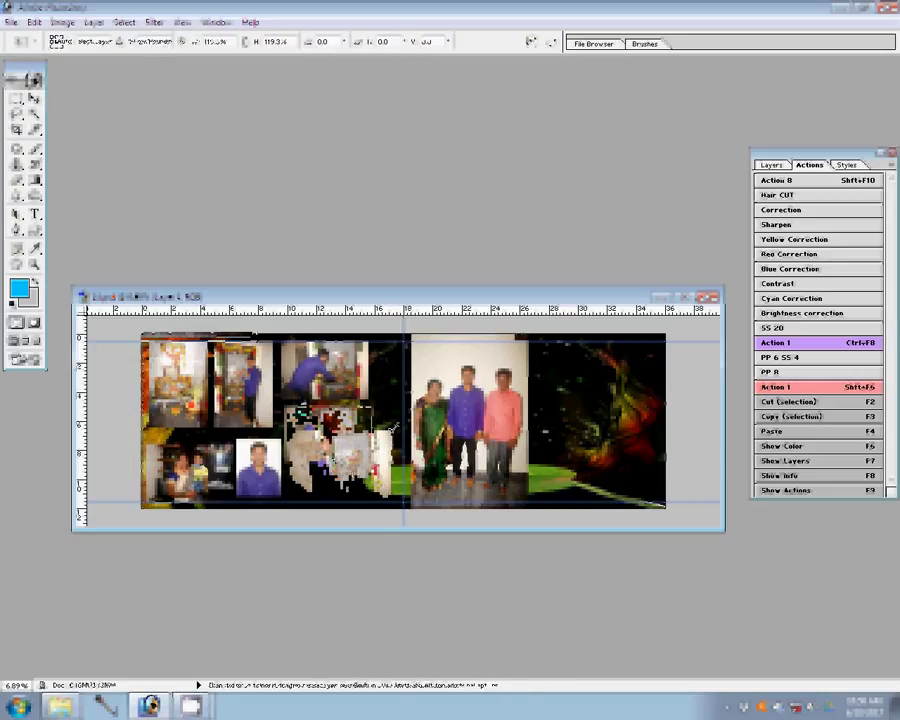
Move the upper-middle altar photo into its slot and enlarge it to about 132%.
left_click_drag(395, 428, 335, 373)
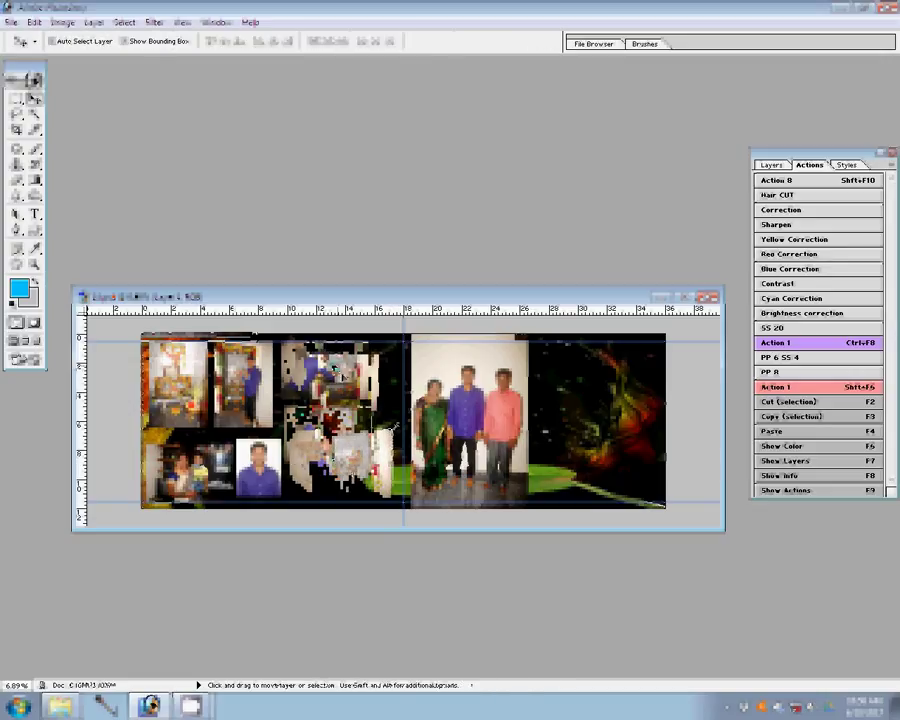
key("ctrl+t")
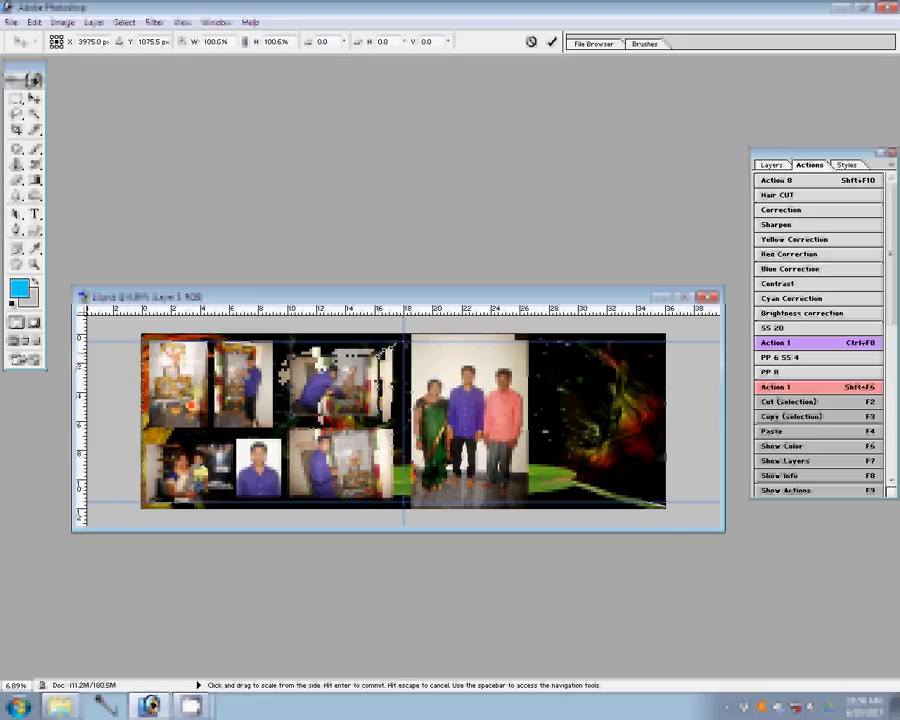
left_click_drag(326, 350, 340, 386)
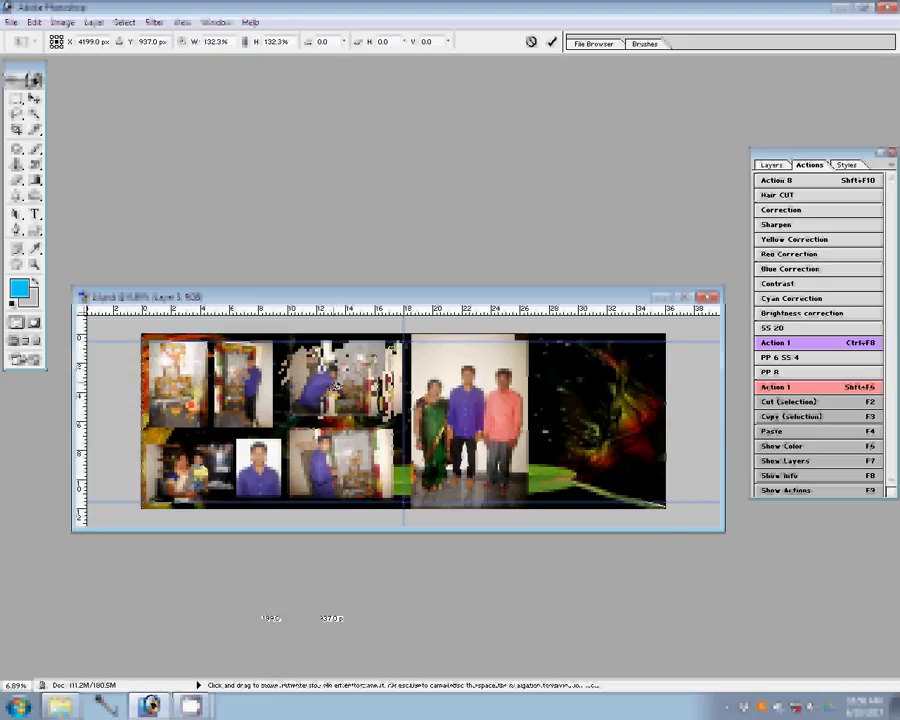
key("Return")
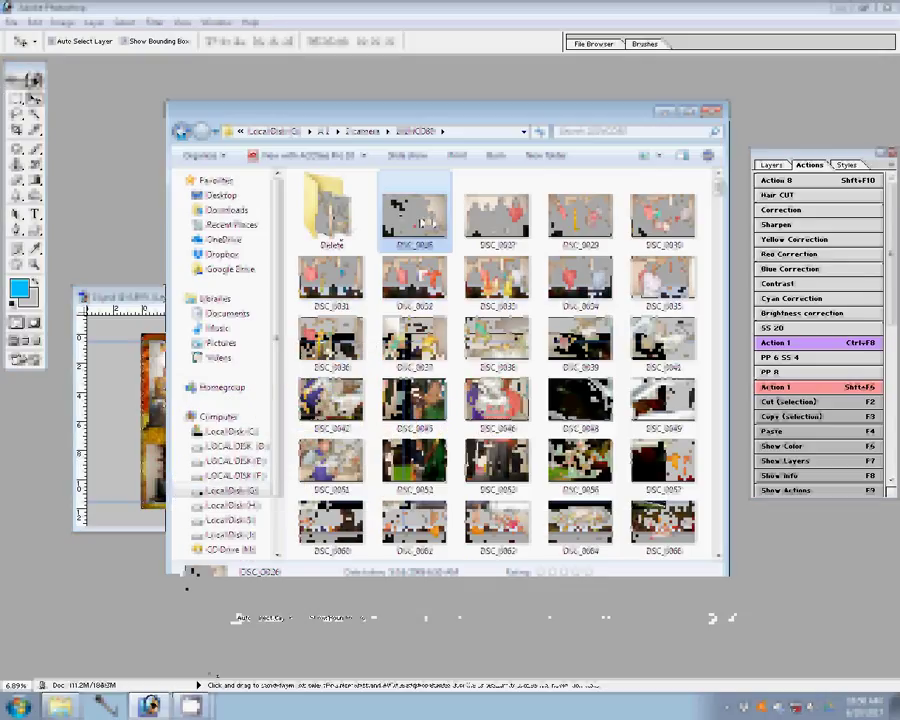
Move DSC_0026 into the Delete folder, open DSC_0027, and run the colour correction action.
left_click_drag(415, 215, 330, 212)
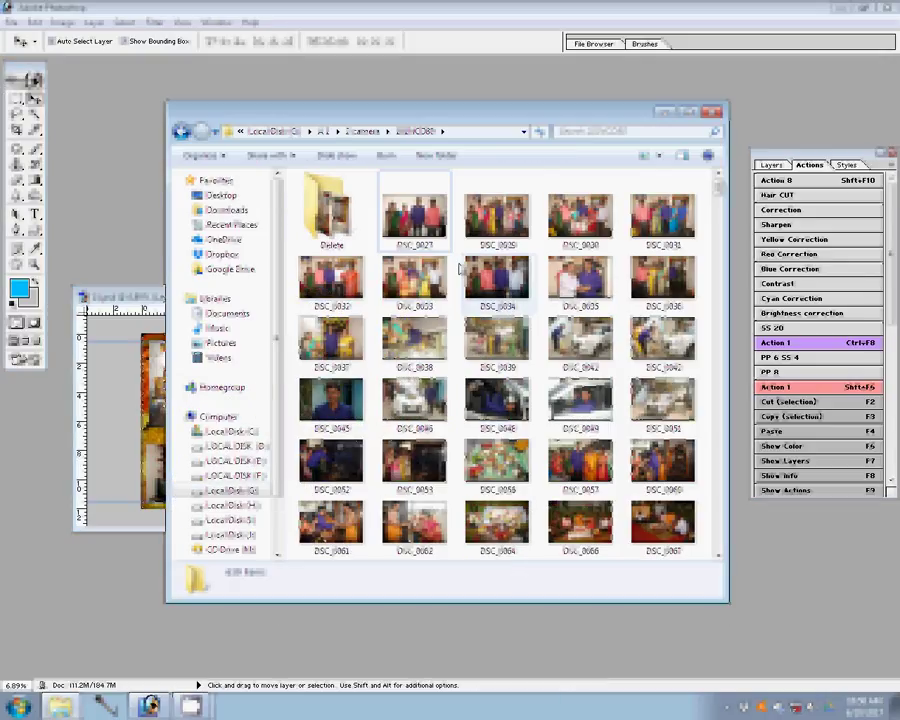
left_click(381, 196)
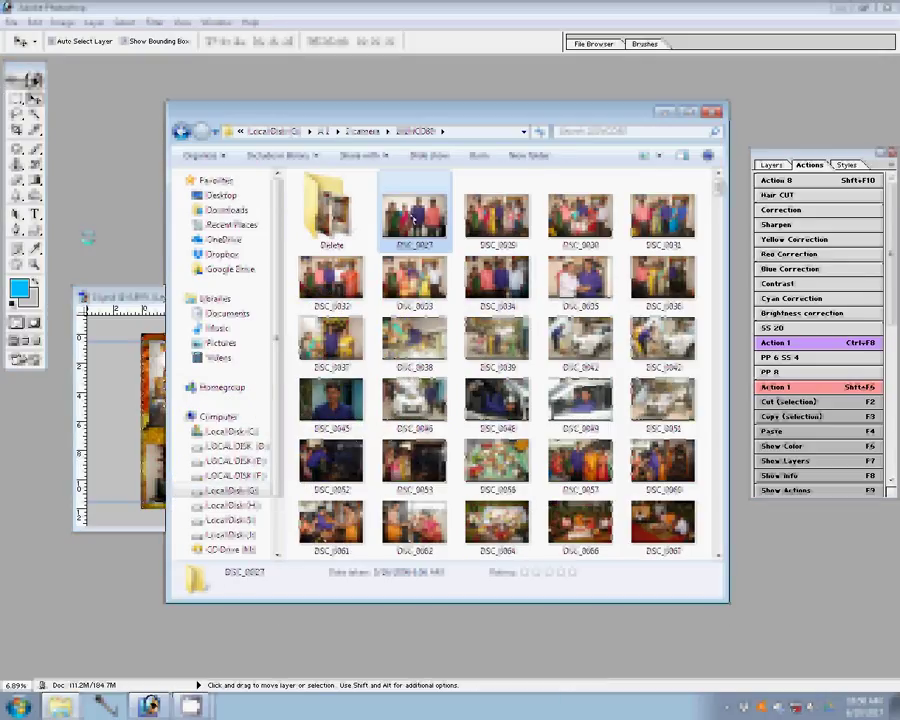
key("Return")
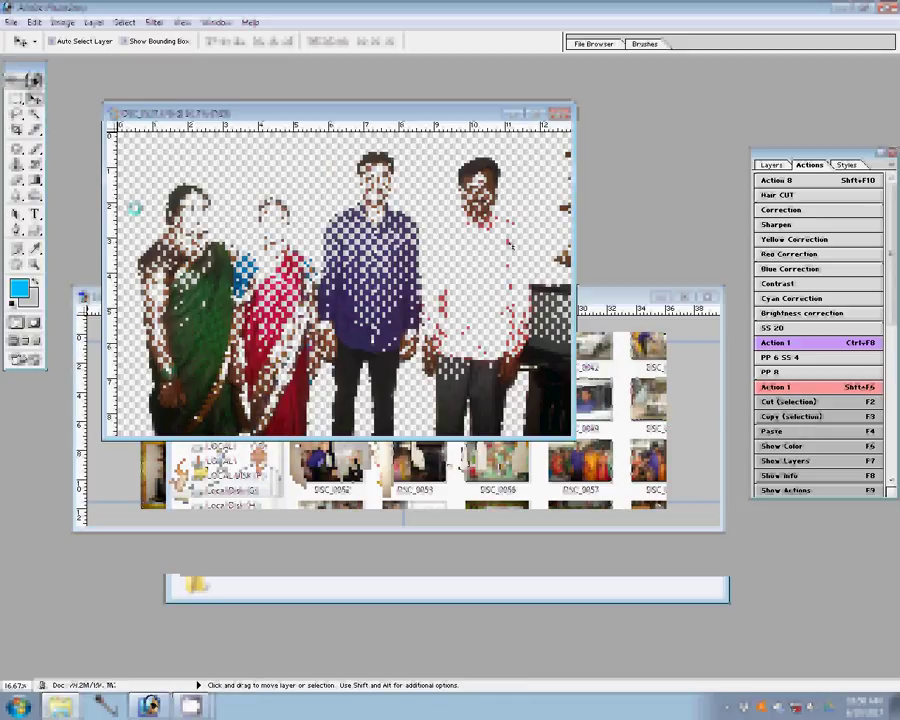
left_click(797, 211)
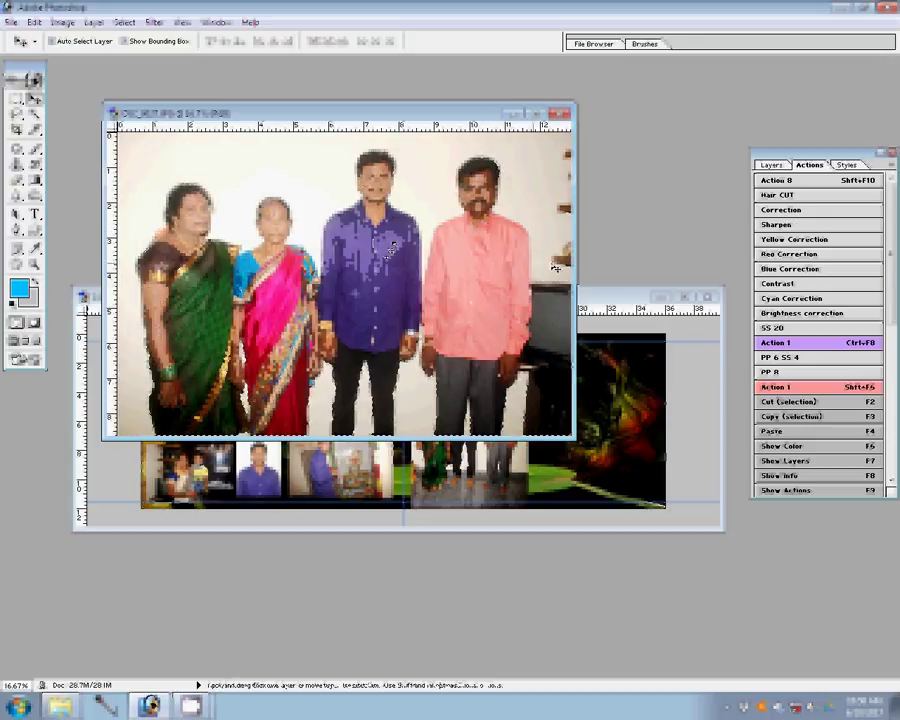
Change the DSC_0027 document width in Image Size.
key("ctrl+alt+i")
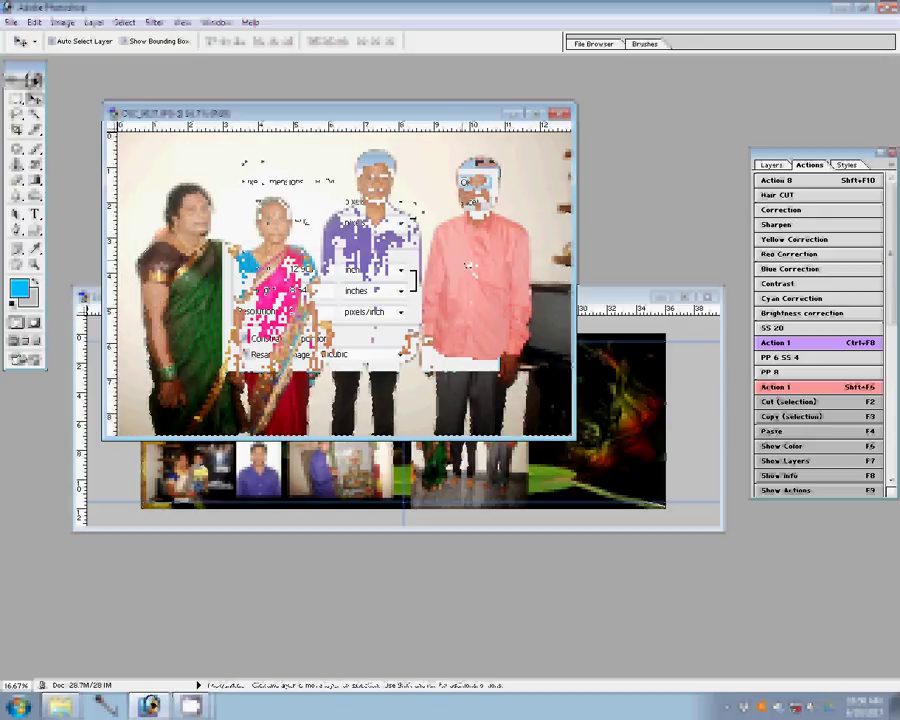
double_click(320, 267)
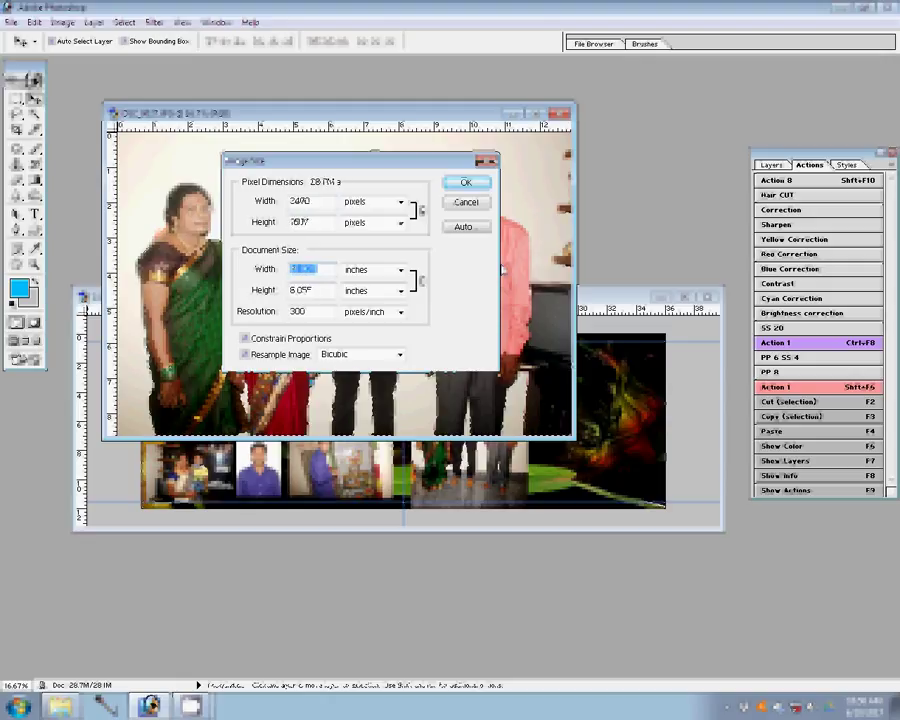
left_click(465, 182)
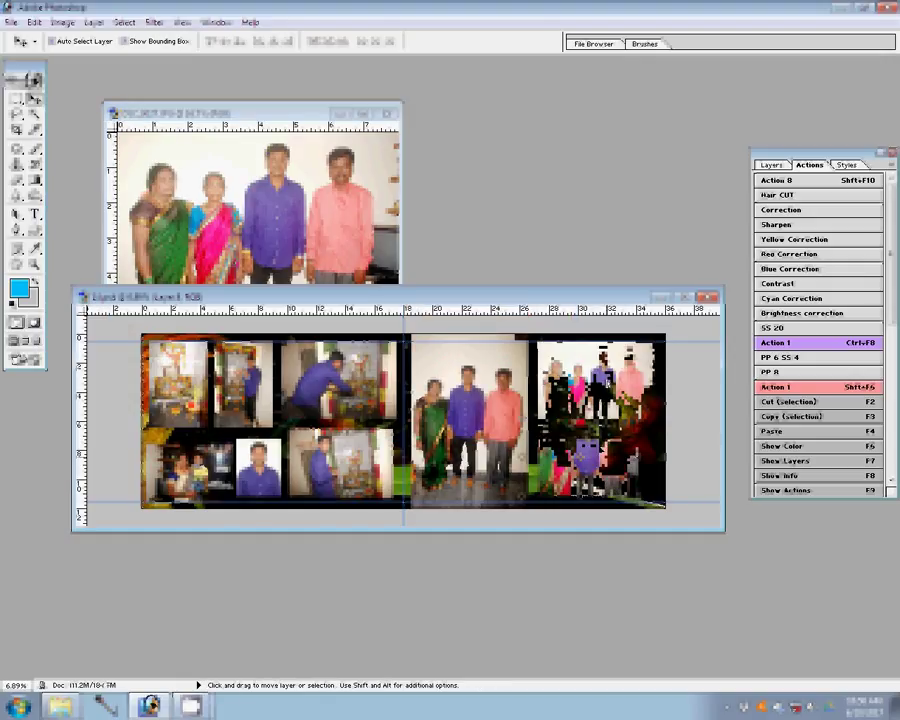
Nudge the four-person group photo into place and close DSC_0027 without saving.
key("Left")
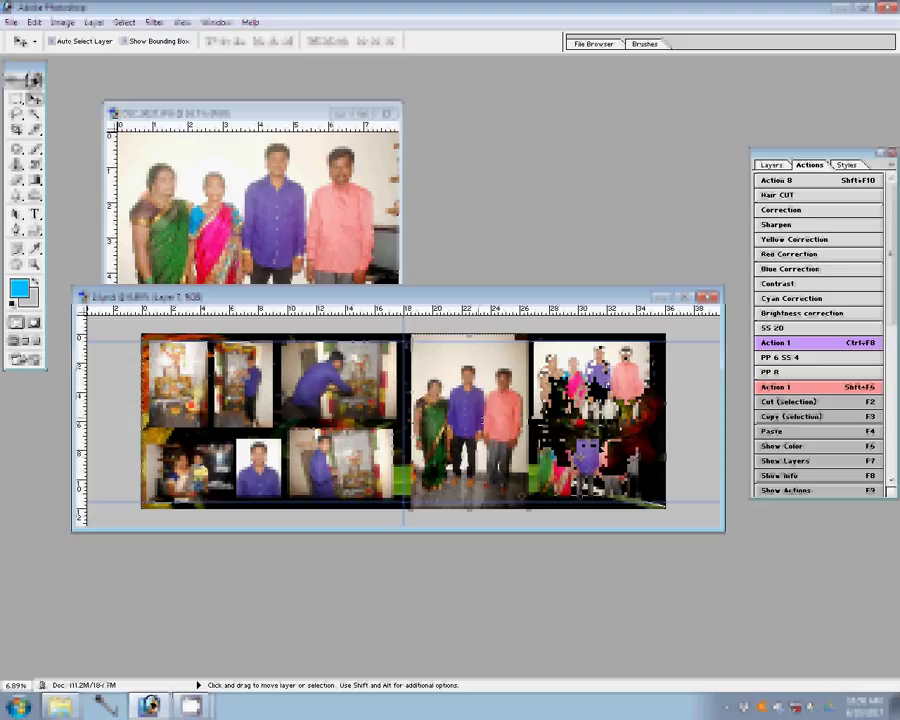
key("Left")
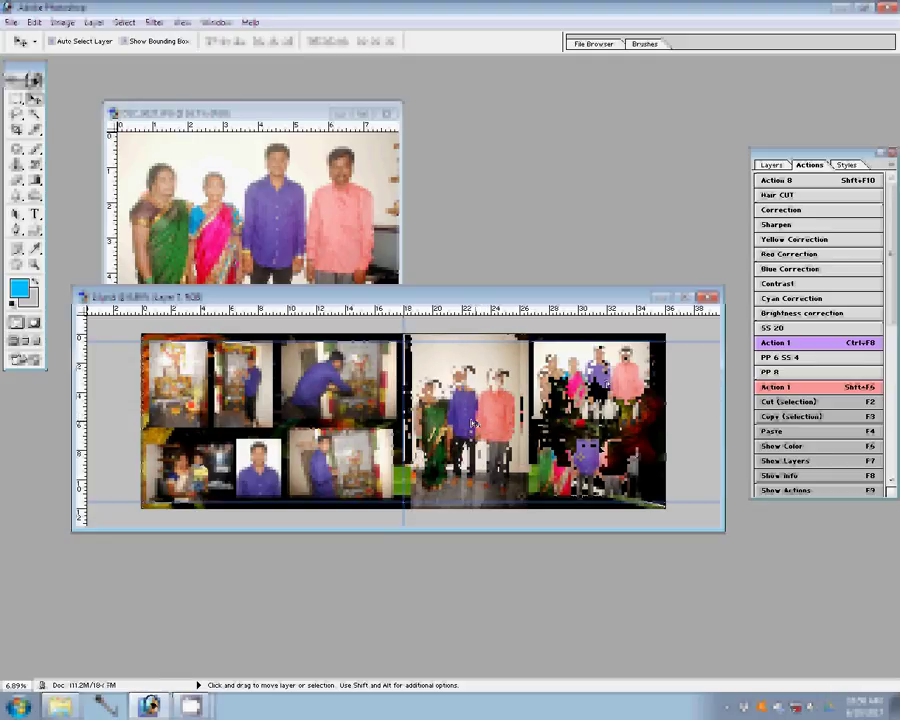
key("Right")
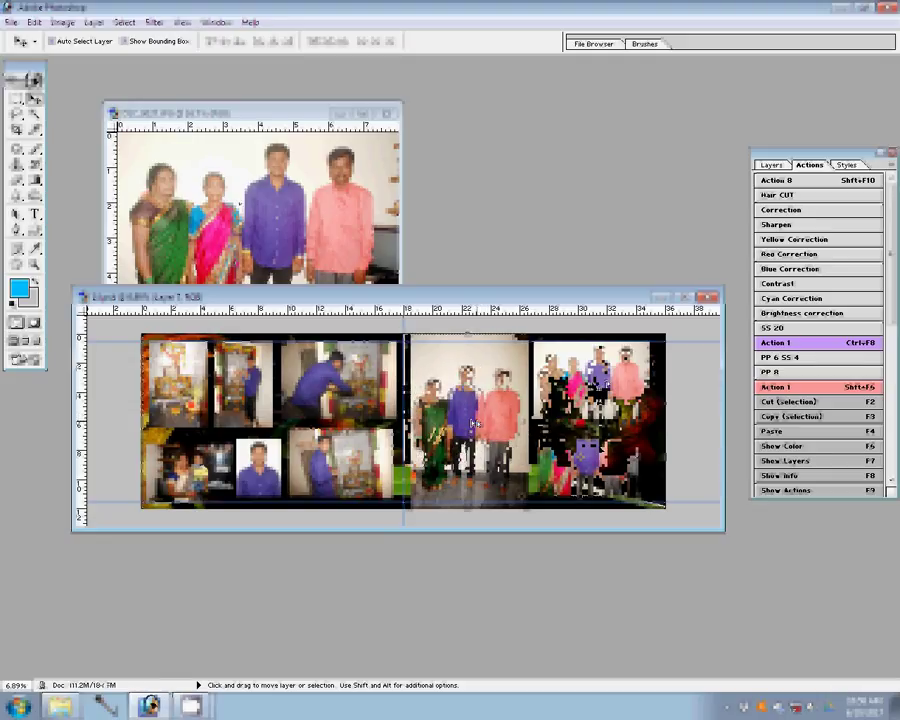
left_click(210, 210)
key("ctrl+w")
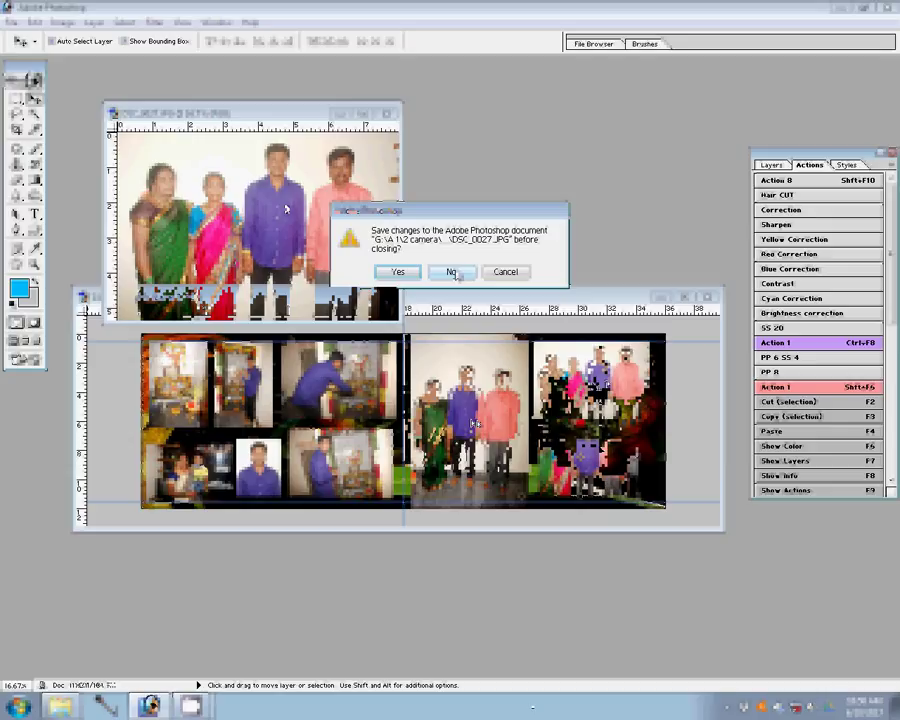
left_click(452, 272)
mouse_move(60, 706)
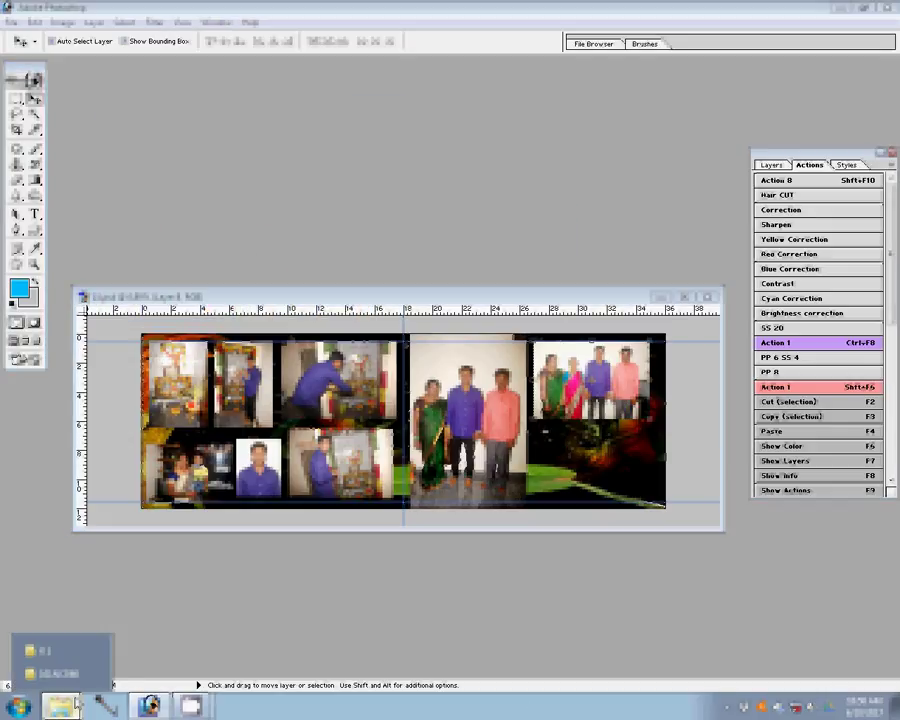
Delete the already-used photo from the photo folder.
left_click(75, 703)
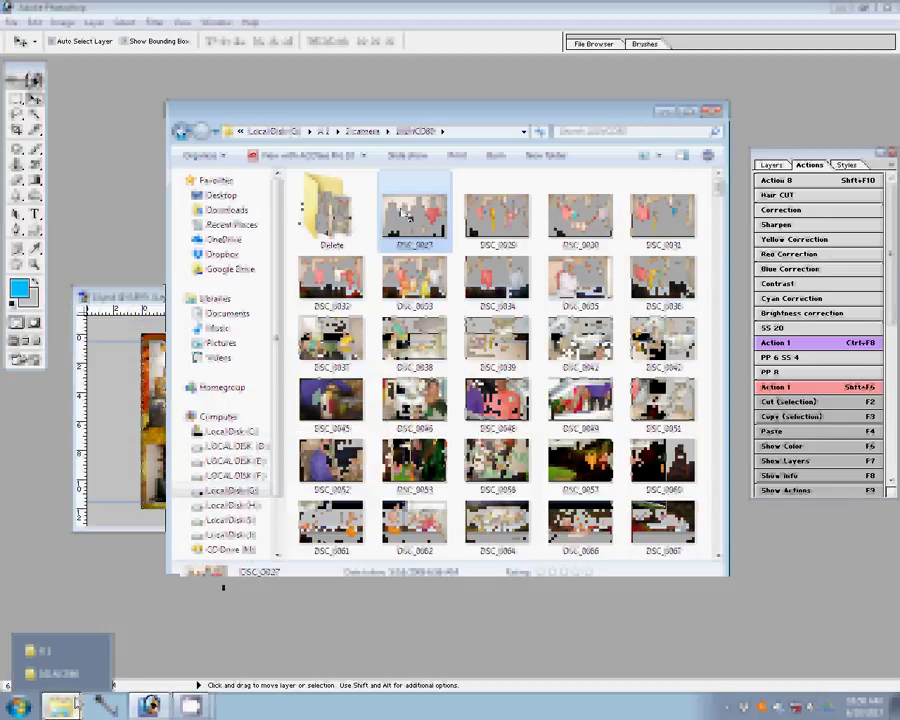
key("Delete")
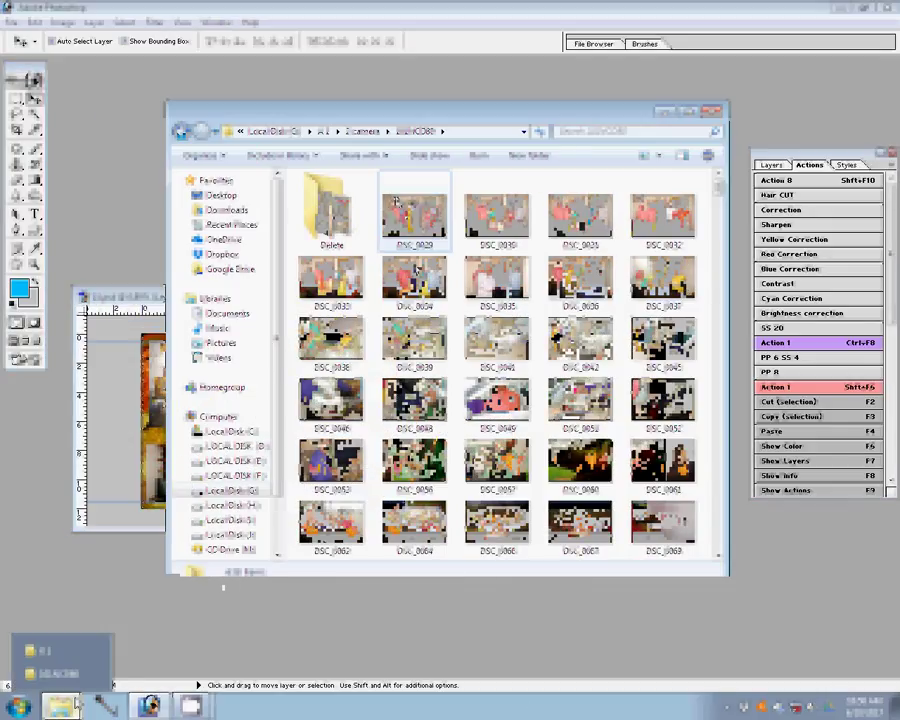
left_click(75, 703)
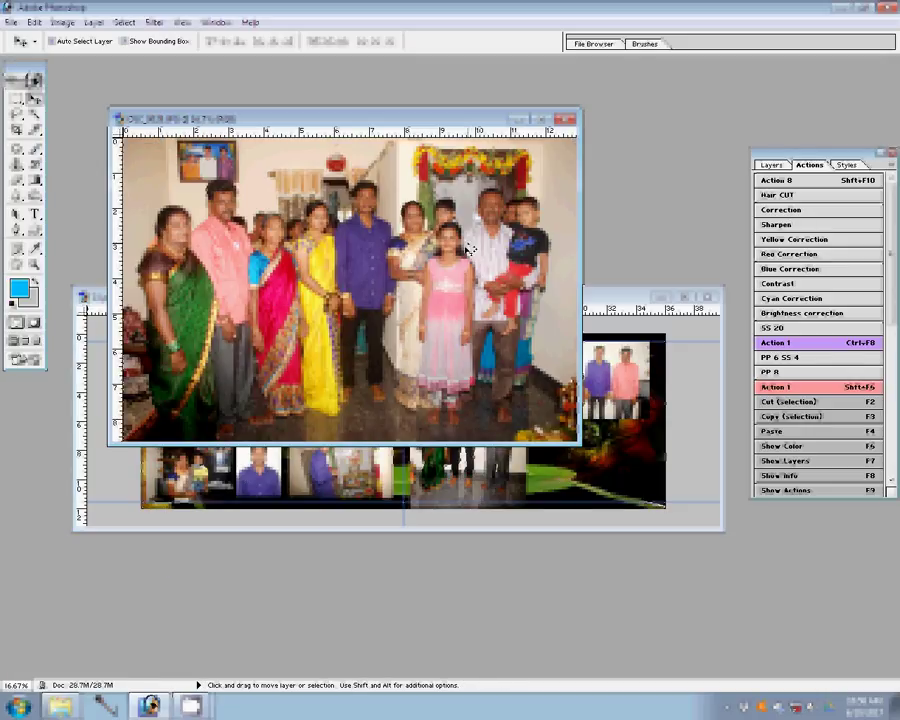
Resize the family group photo to 8 inches wide and place it in the lower-right corner.
key("ctrl+alt+i")
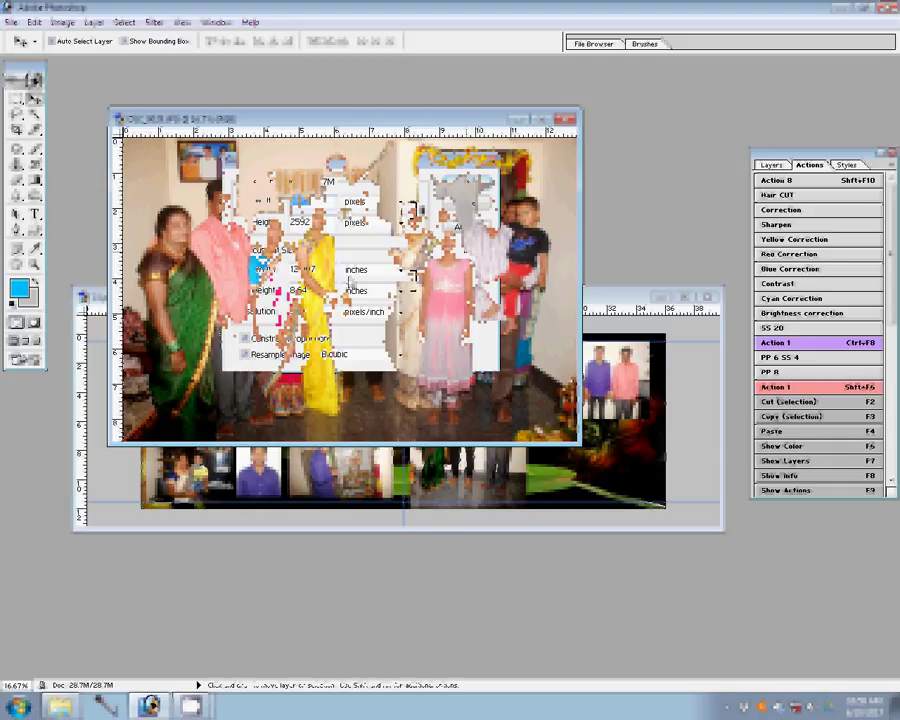
type("3490")
key("Tab")
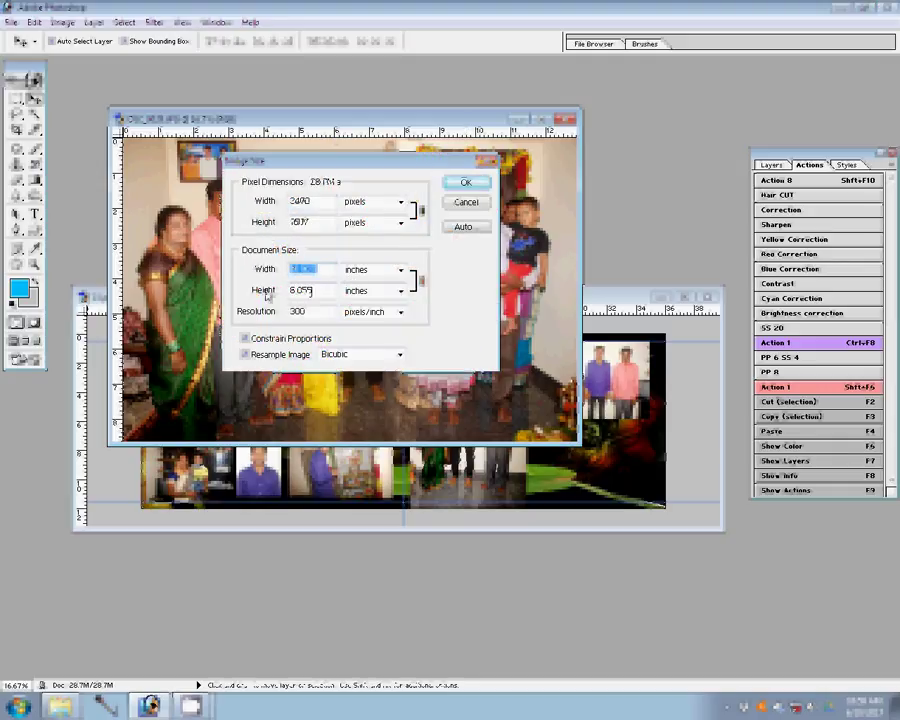
type("8")
key("Return")
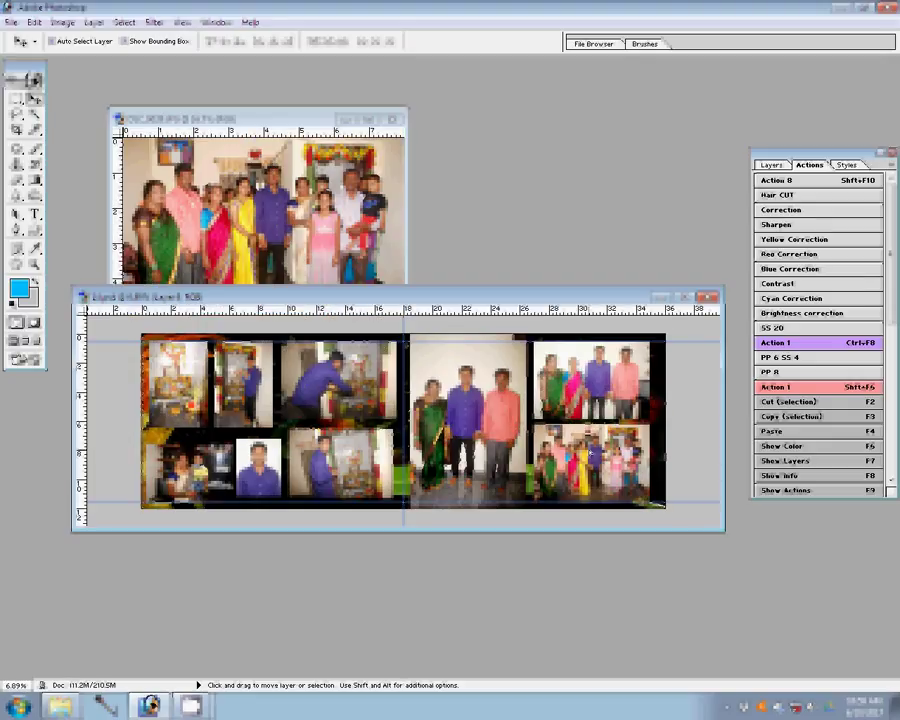
left_click_drag(263, 165, 461, 277)
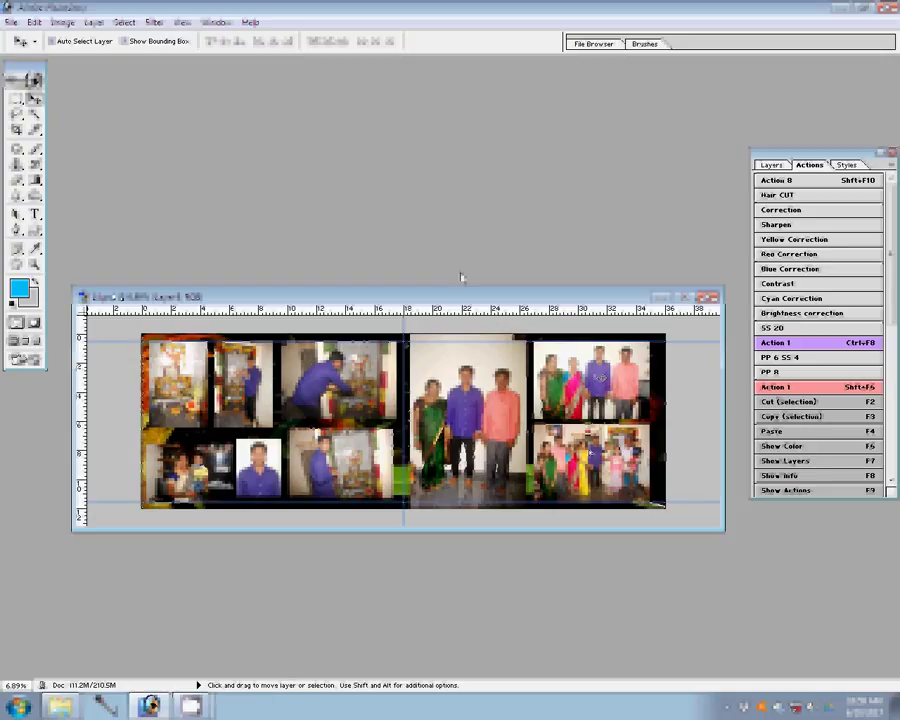
Merge the photo layers and add a Stroke layer style to the merged layer.
left_click(779, 166)
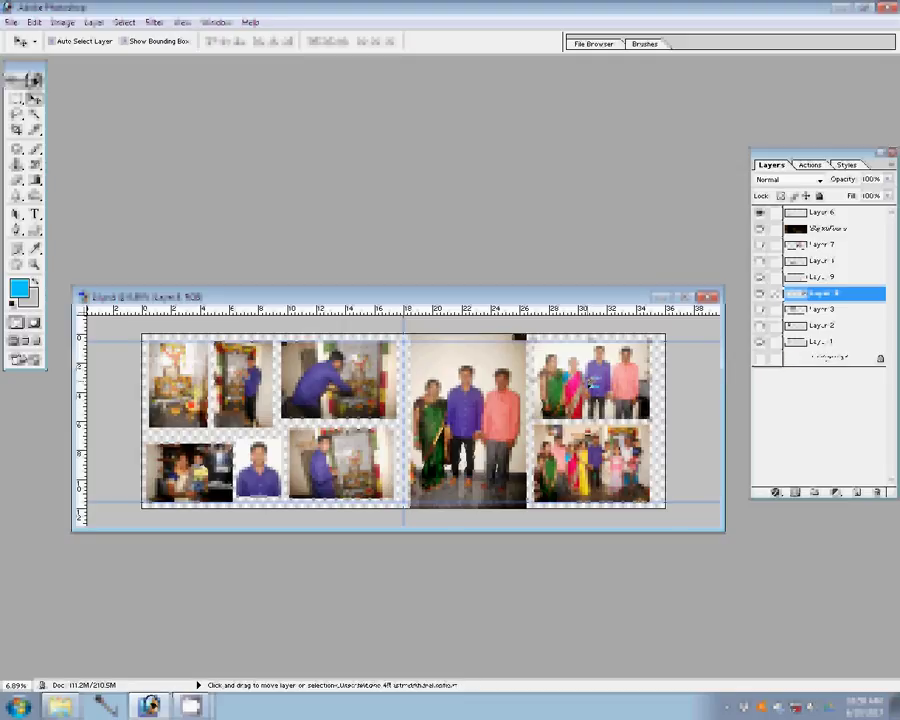
left_click(775, 492)
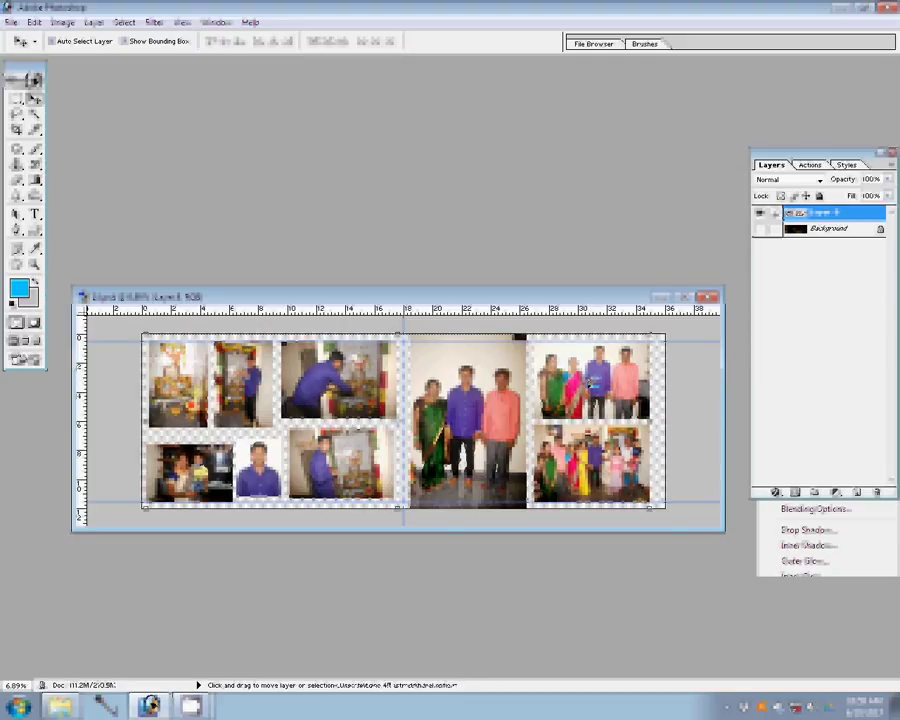
left_click(541, 462)
key("h")
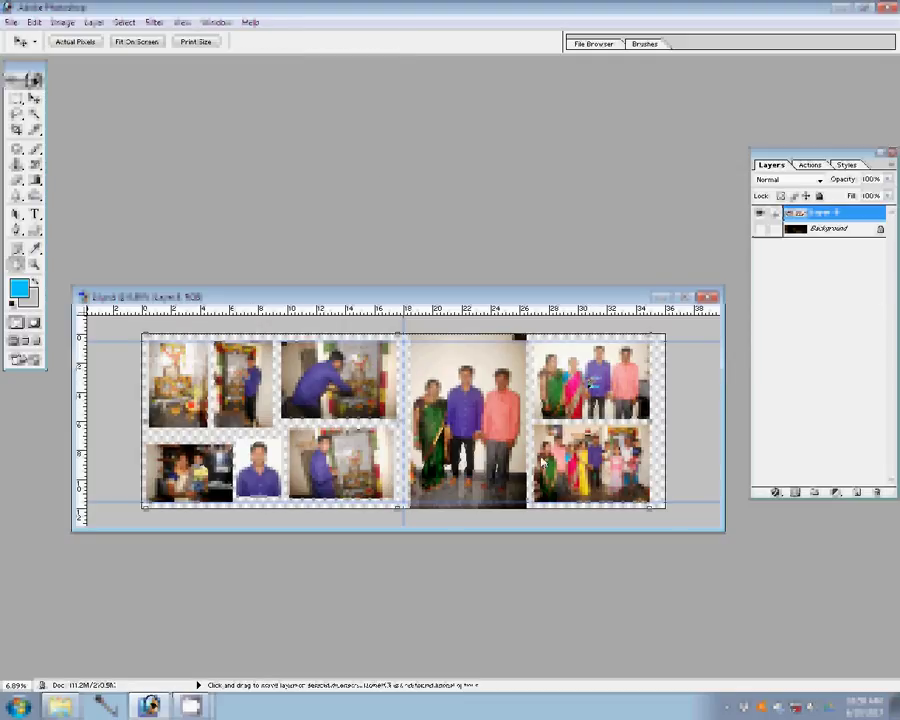
Make the stroke a pale pastel Pattern fill, 22 px wide, and apply it.
left_click(410, 258)
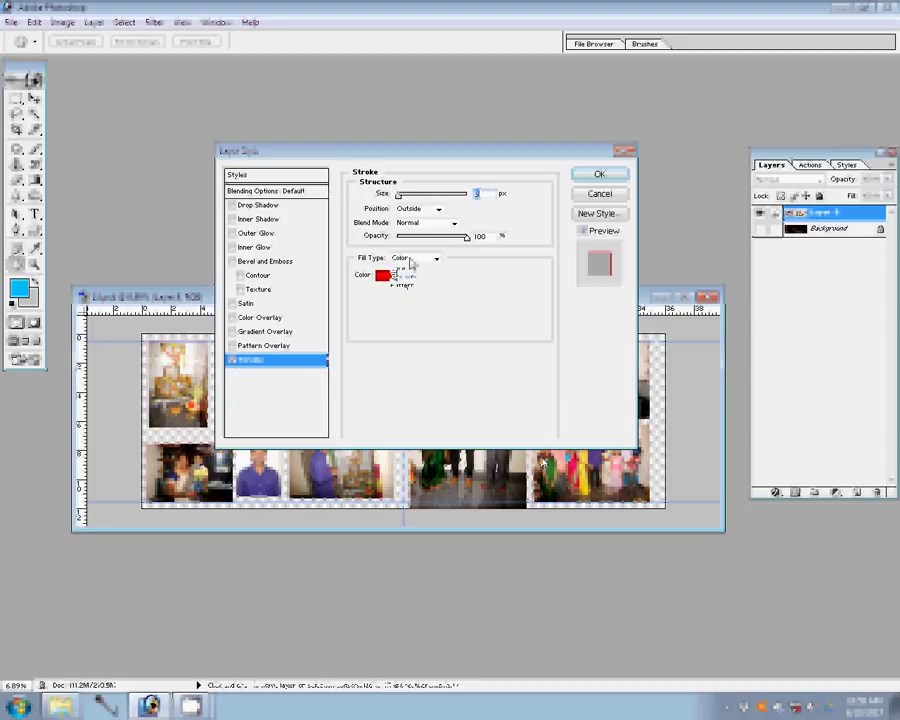
left_click(401, 285)
left_click(431, 292)
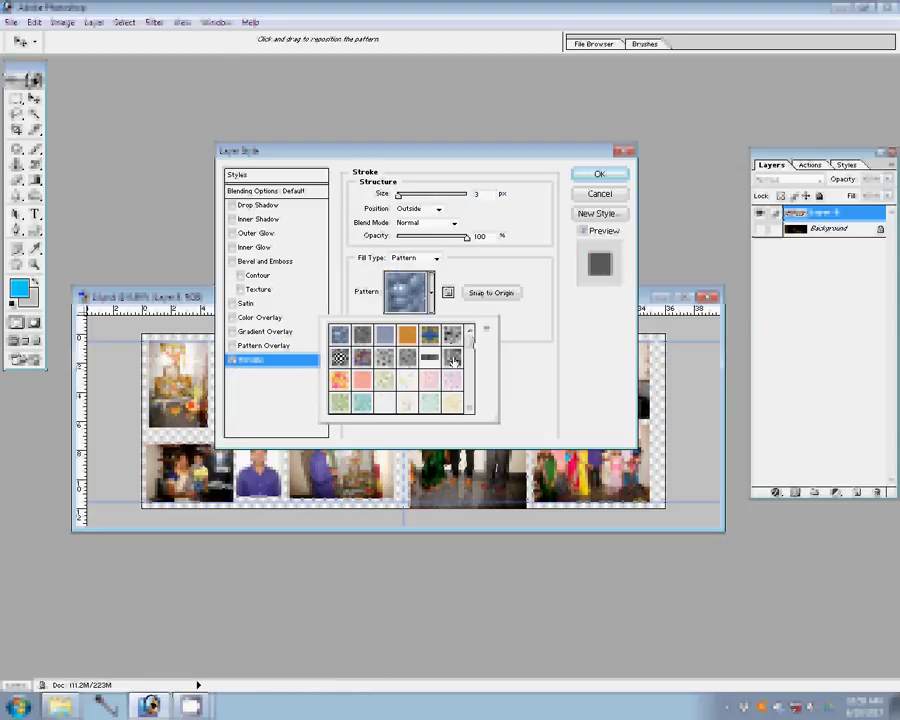
scroll(455, 360, "down", 3)
left_click(397, 410)
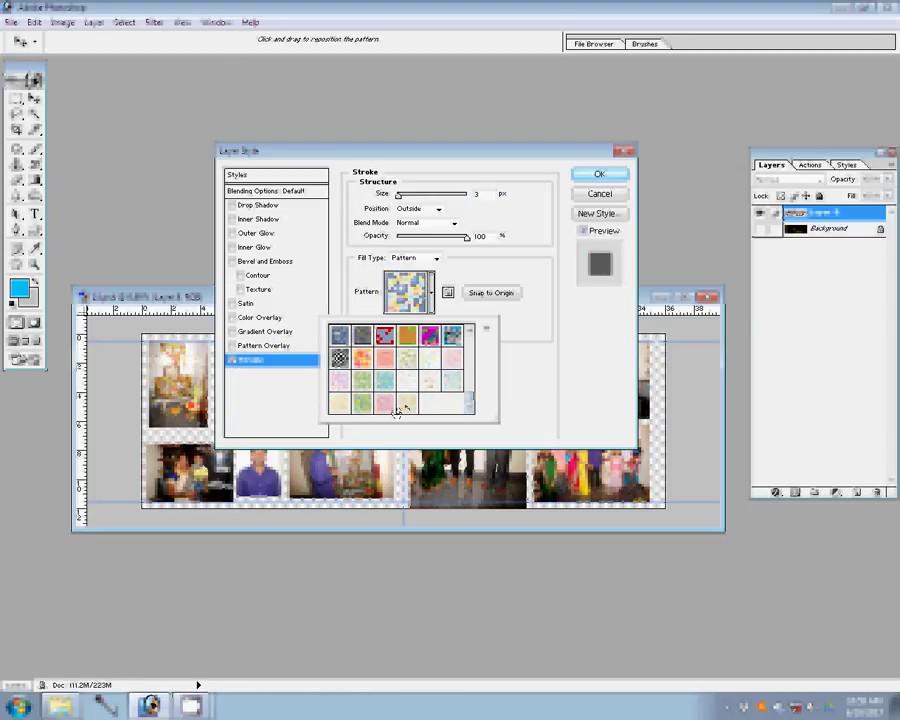
left_click(405, 404)
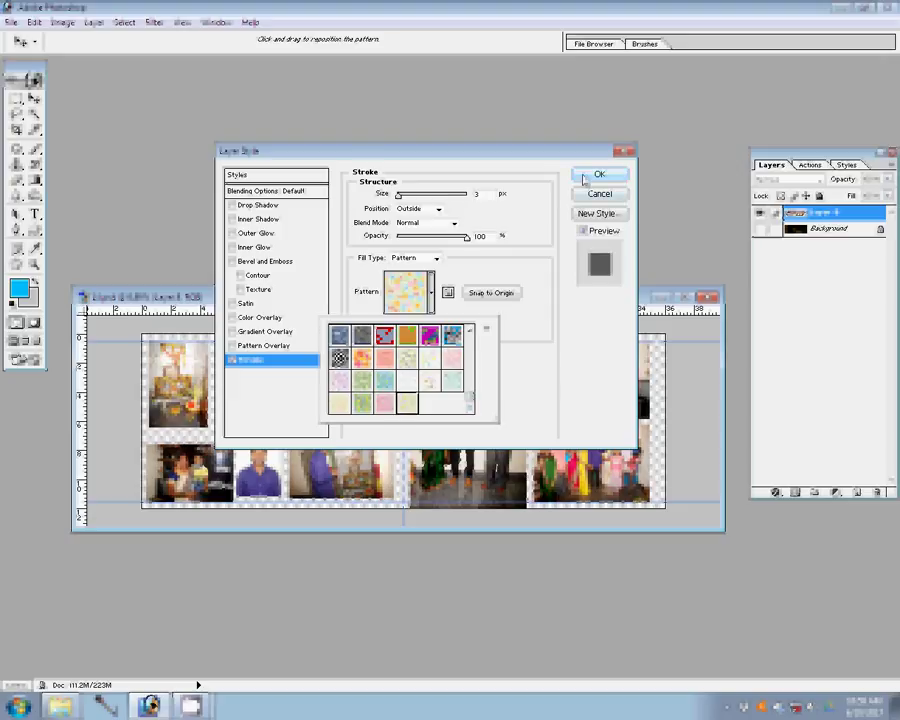
double_click(476, 193)
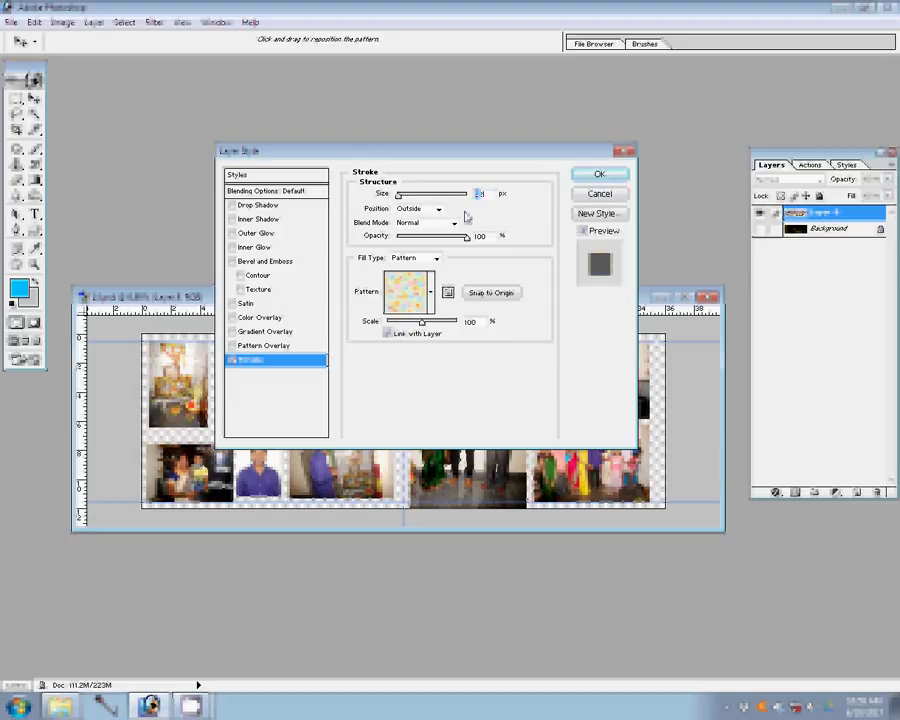
type("22")
left_click(599, 174)
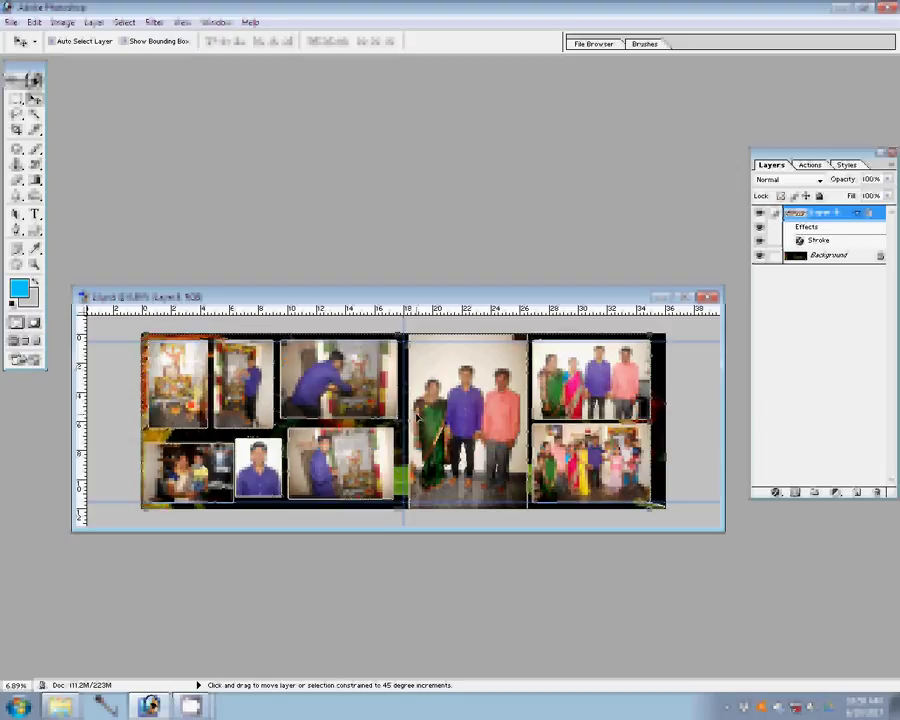
Save the spread as a Photoshop file, choosing the 00 folder on Local Disk (G:).
key("ctrl+s")
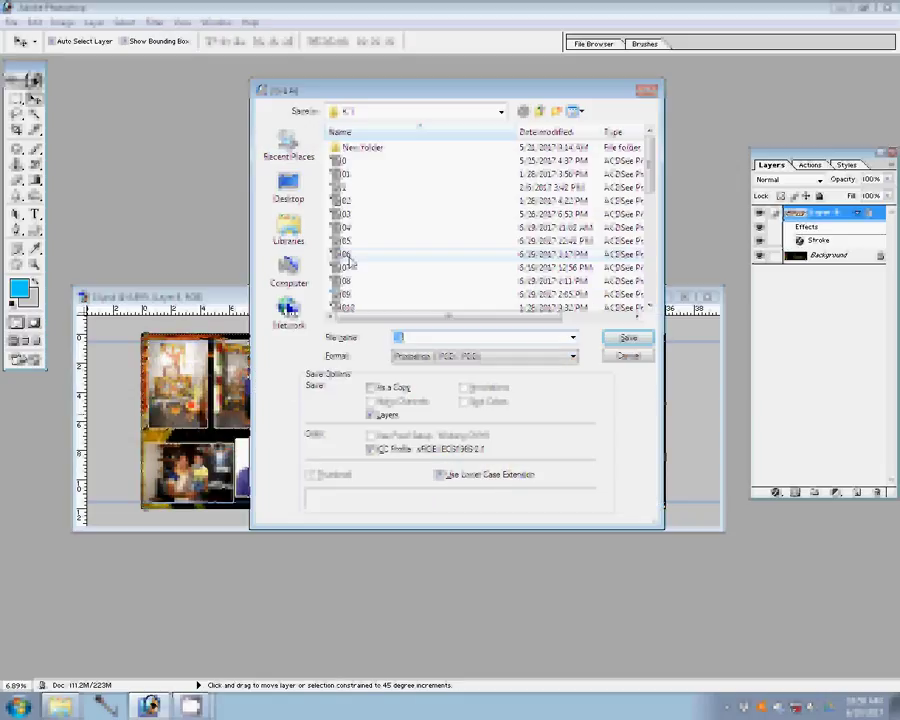
left_click(289, 268)
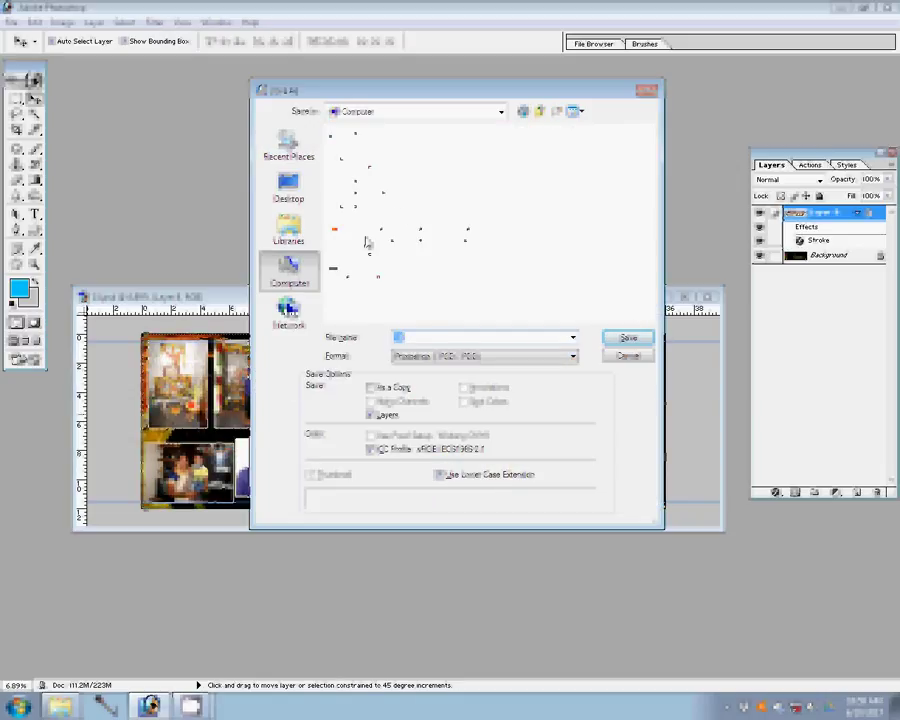
left_click(391, 184)
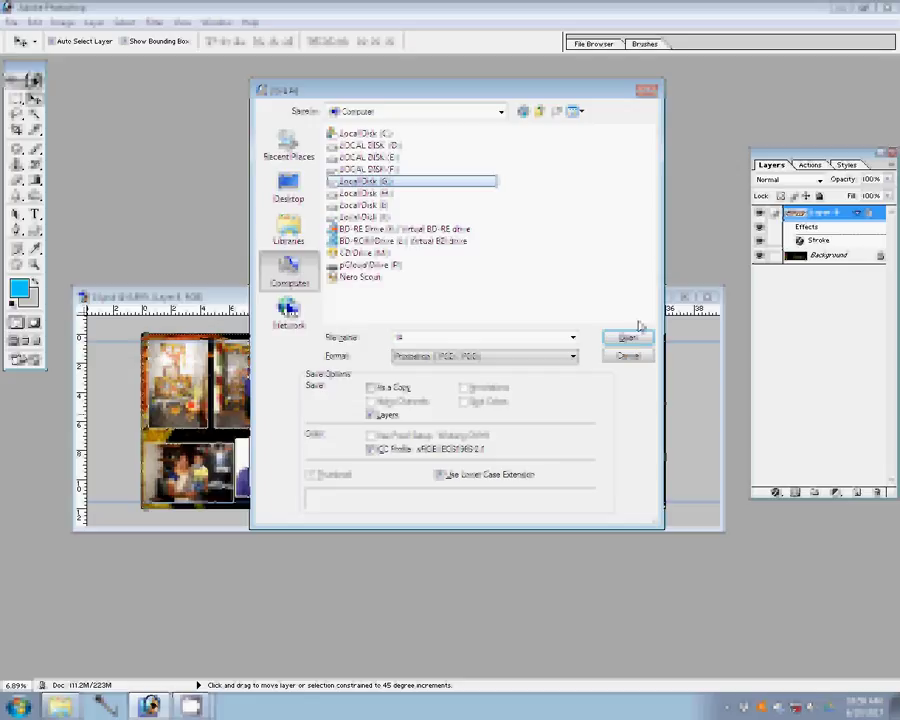
left_click(628, 337)
left_click(350, 148)
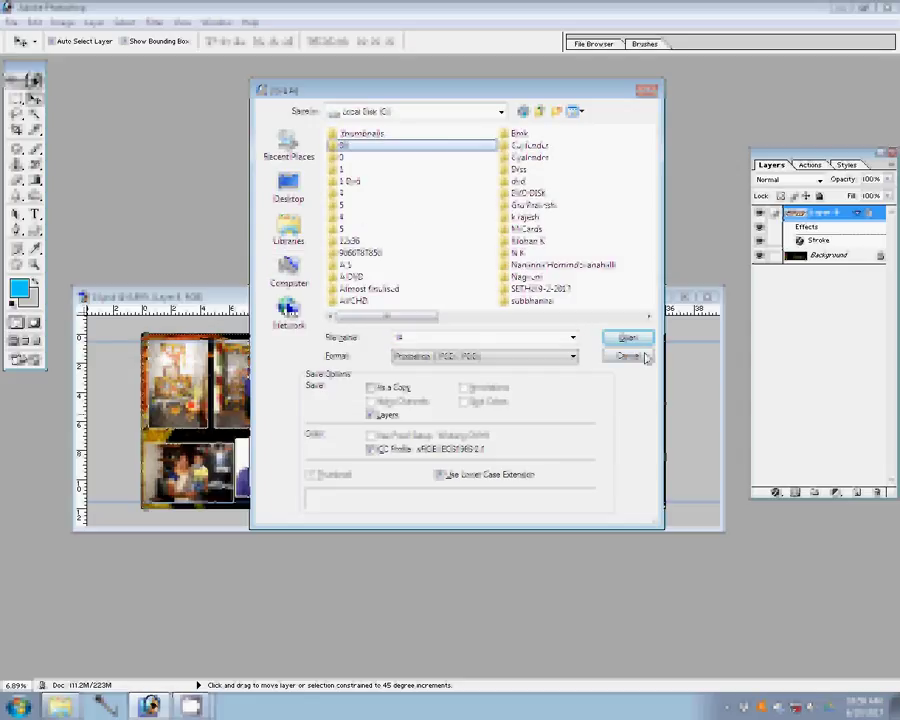
left_click(628, 337)
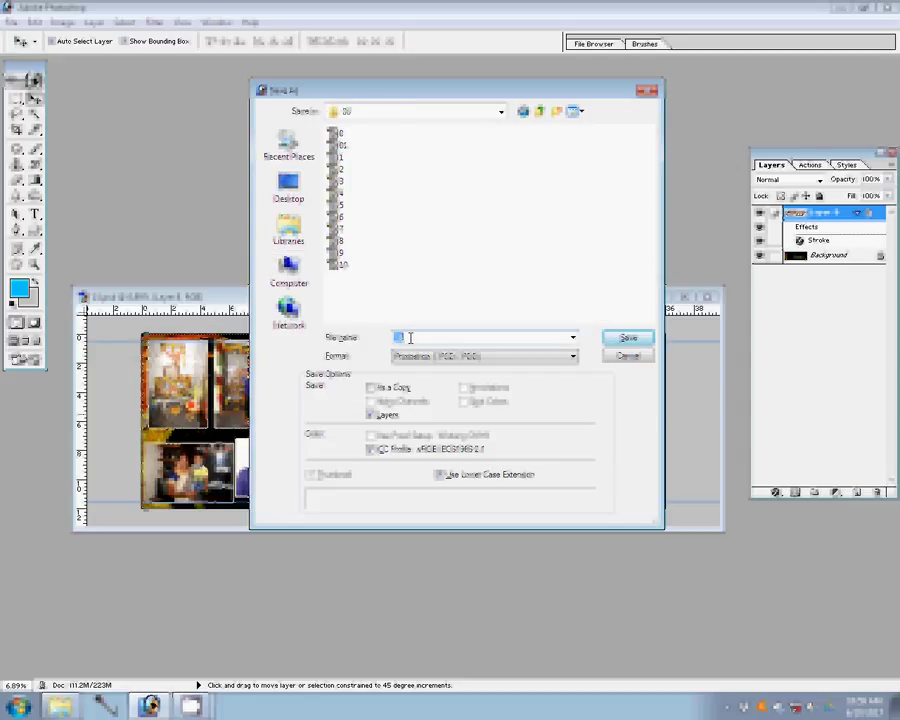
Save the spread, close the document, and open the album spreads folder.
left_click(624, 342)
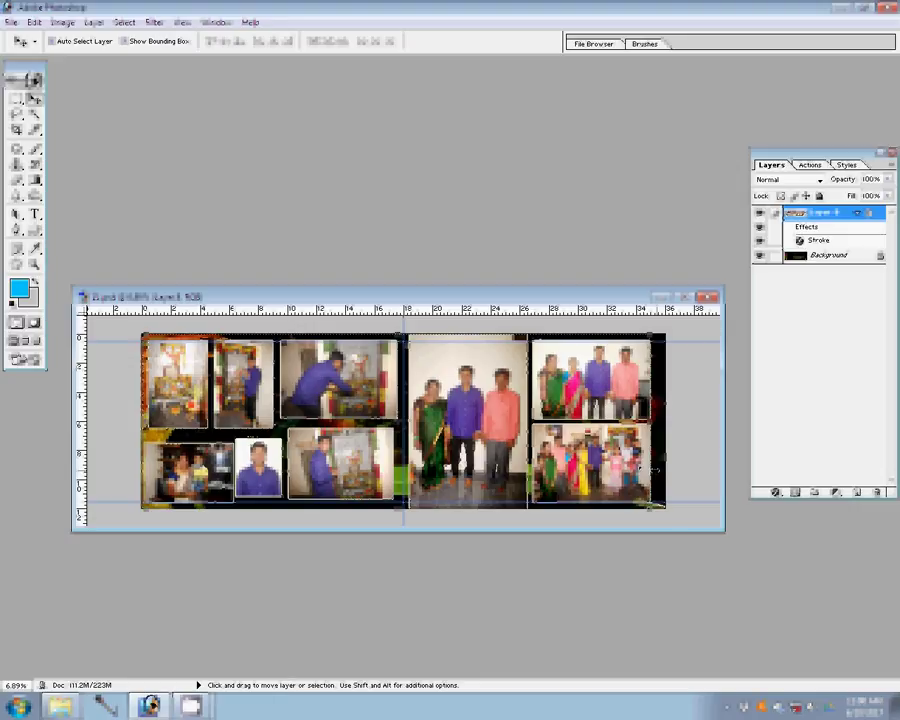
left_click(708, 297)
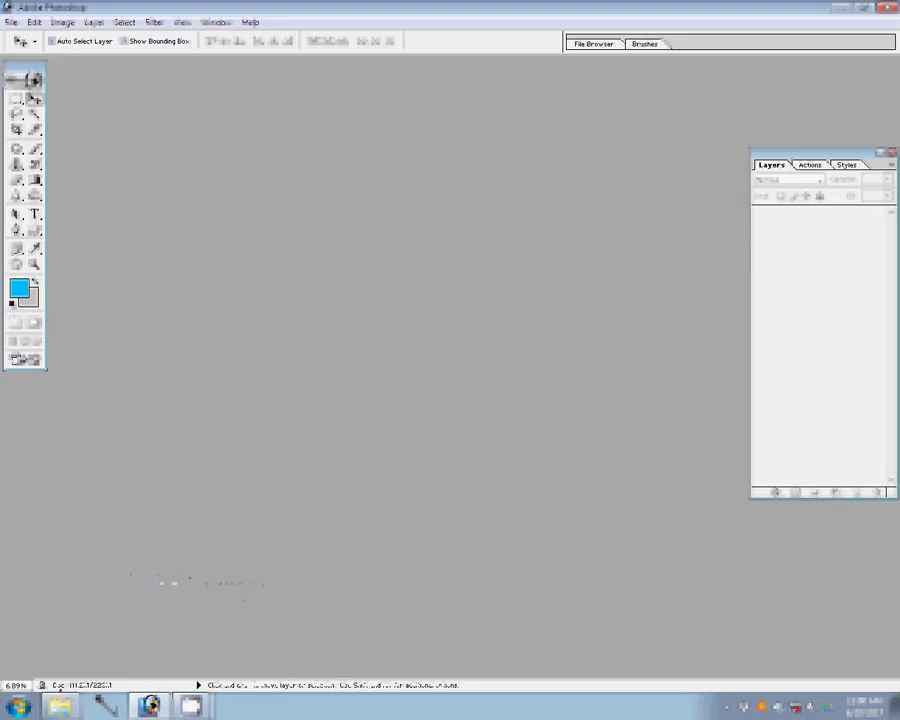
left_click(60, 707)
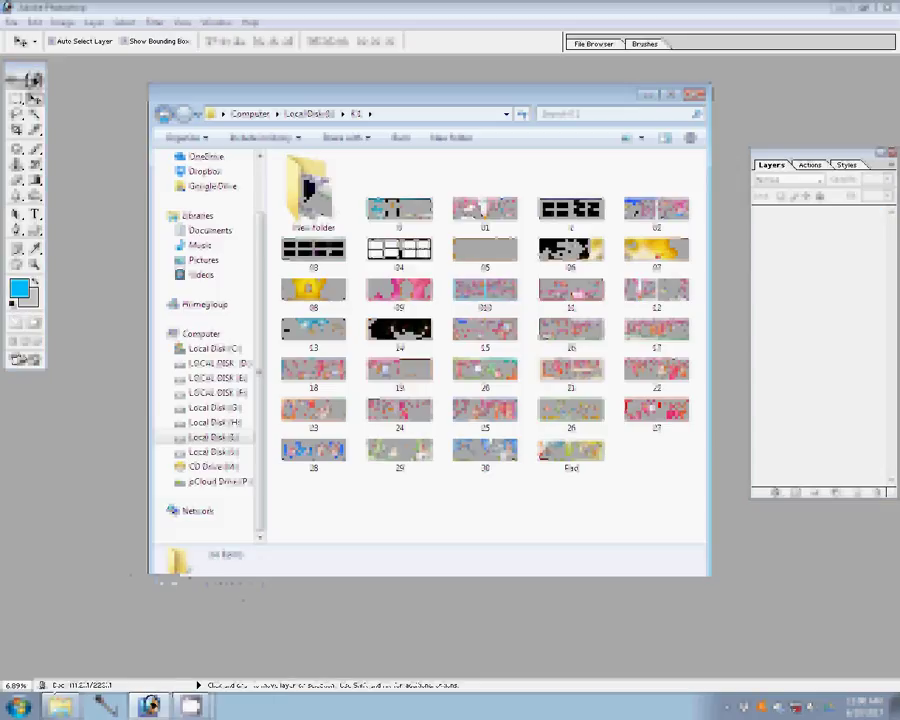